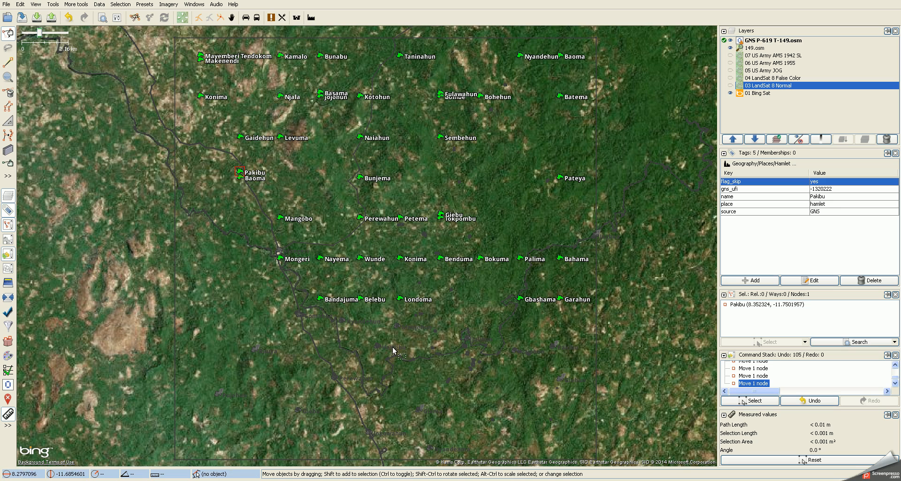
# Step: Examine the Bing satellite imagery around the Garahun hamlet and southward to Pakibu for visible settlements
pyautogui.moveTo(568, 279); pyautogui.dragTo(497, 292)
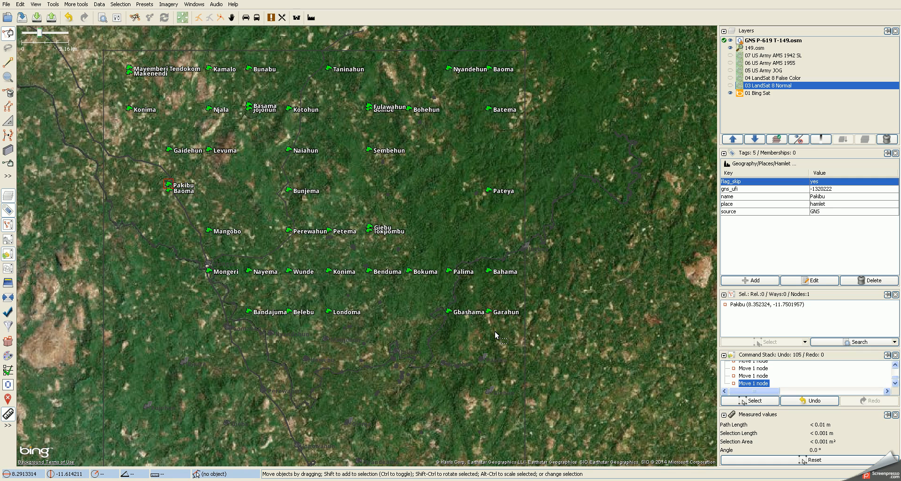
pyautogui.scroll(2, 474, 294)
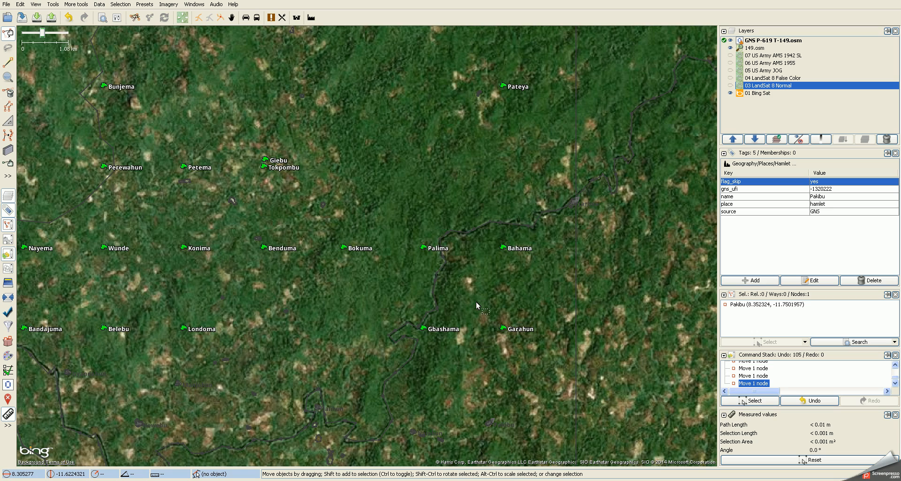
pyautogui.scroll(2, 489, 303)
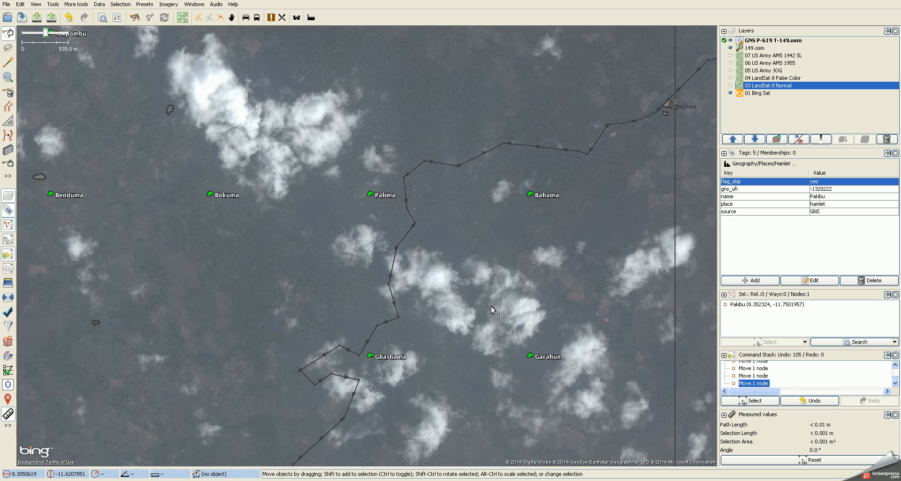
pyautogui.scroll(1, 491, 306)
pyautogui.moveTo(508, 311); pyautogui.dragTo(445, 260)
pyautogui.scroll(3, 587, 284)
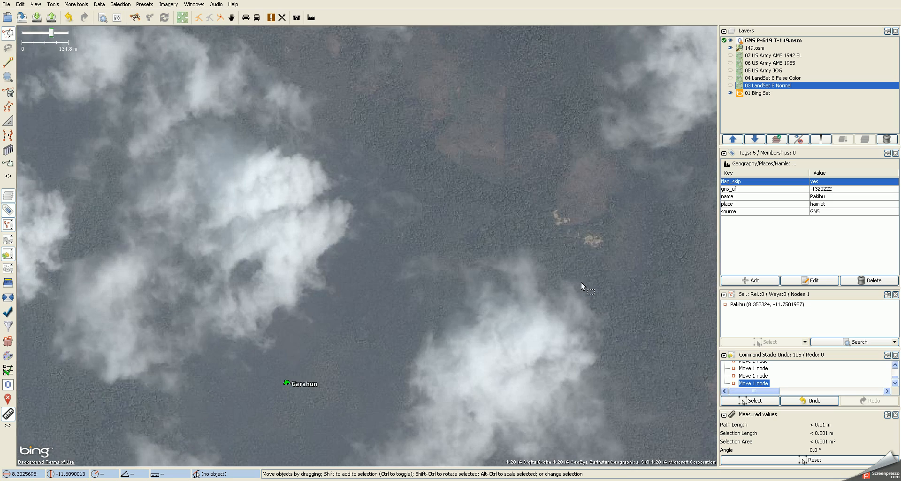
pyautogui.scroll(-2, 420, 249)
pyautogui.moveTo(298, 233); pyautogui.dragTo(445, 155)
pyautogui.scroll(-2, 407, 207)
pyautogui.moveTo(419, 342); pyautogui.dragTo(425, 275)
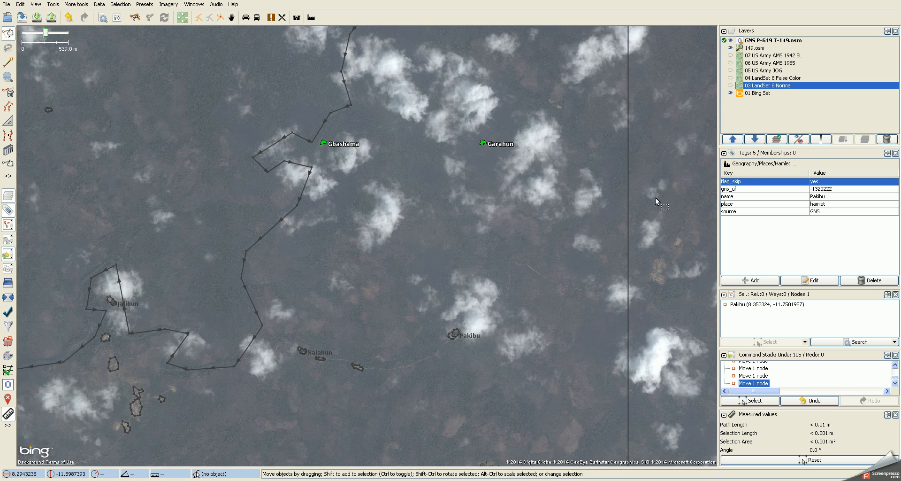
# Step: Check the area around Gbashama and Garahun against the 05 US Army JOG map, and hide that map again
pyautogui.click(730, 70)
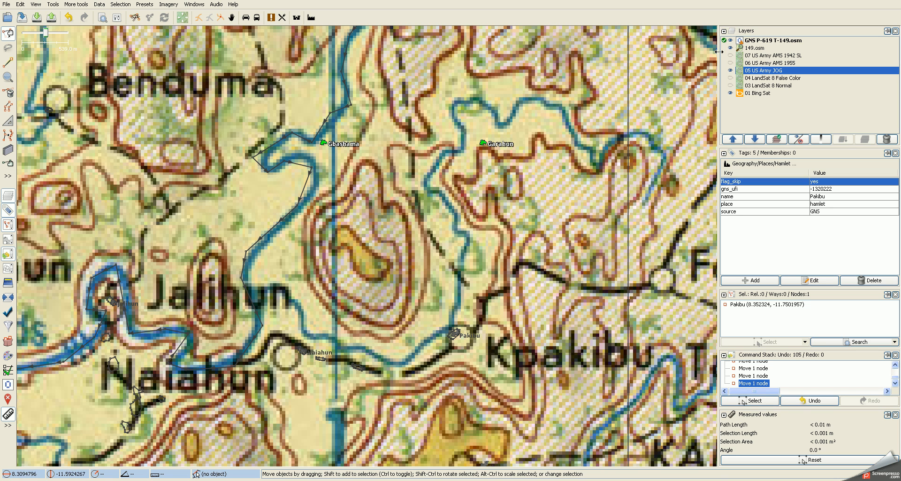
pyautogui.click(730, 70)
pyautogui.scroll(2, 470, 225)
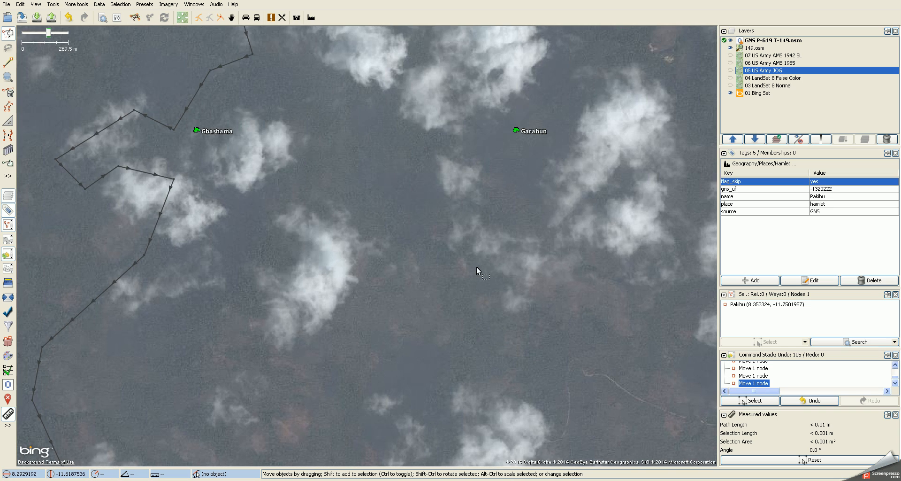
pyautogui.moveTo(400, 182); pyautogui.dragTo(382, 328)
pyautogui.scroll(-1, 396, 289)
pyautogui.scroll(-2, 395, 288)
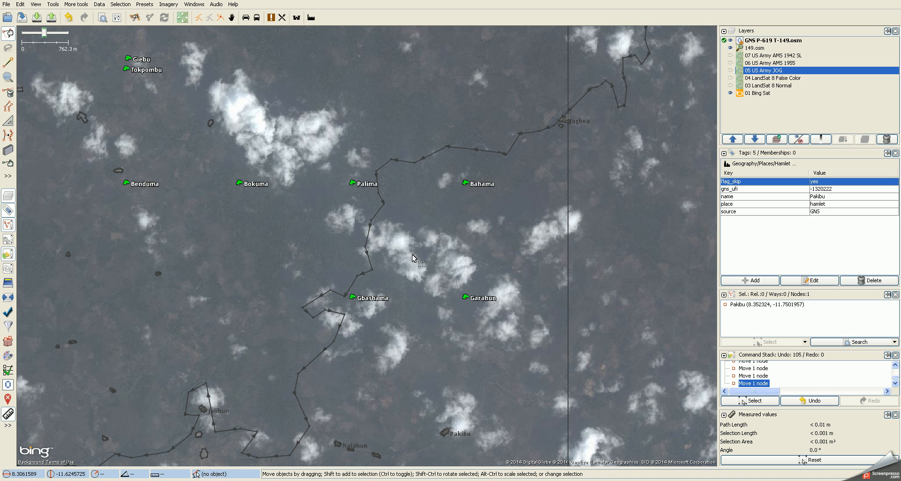
# Step: Inspect the two bare clearings northeast of Garahun and their surroundings in the Bing imagery
pyautogui.scroll(5, 519, 282)
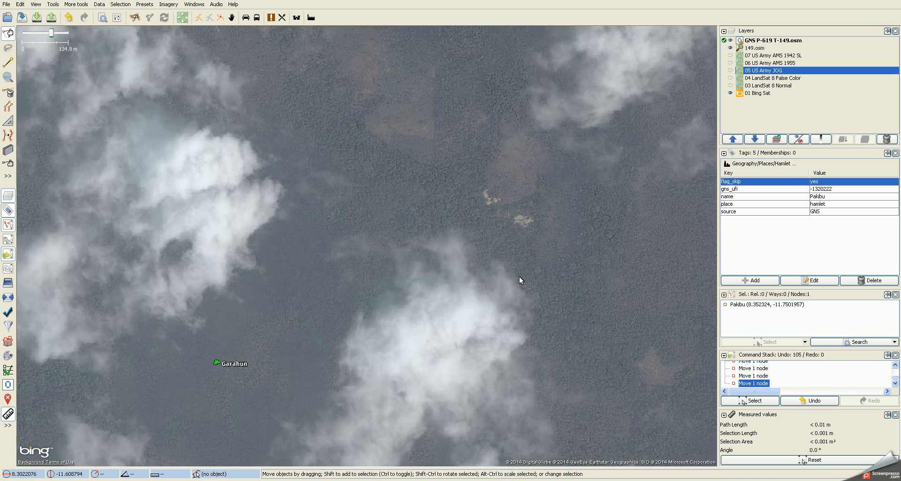
pyautogui.scroll(2, 486, 261)
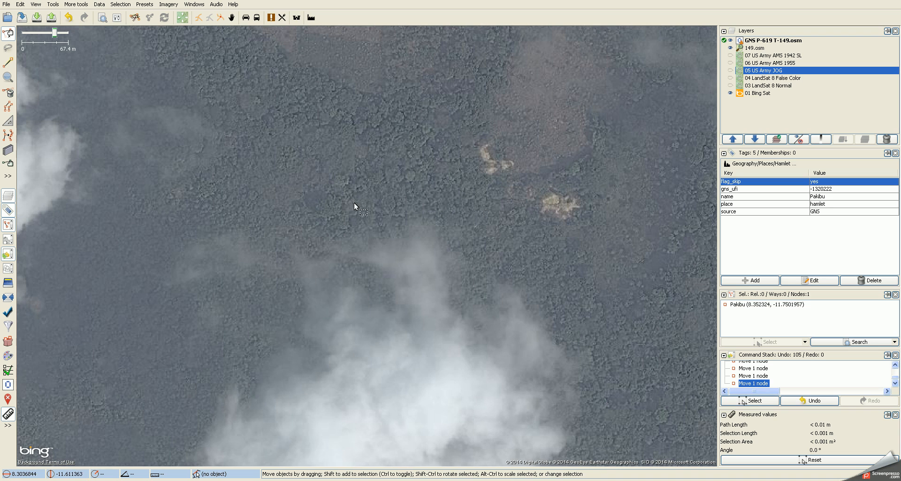
pyautogui.scroll(2, 577, 202)
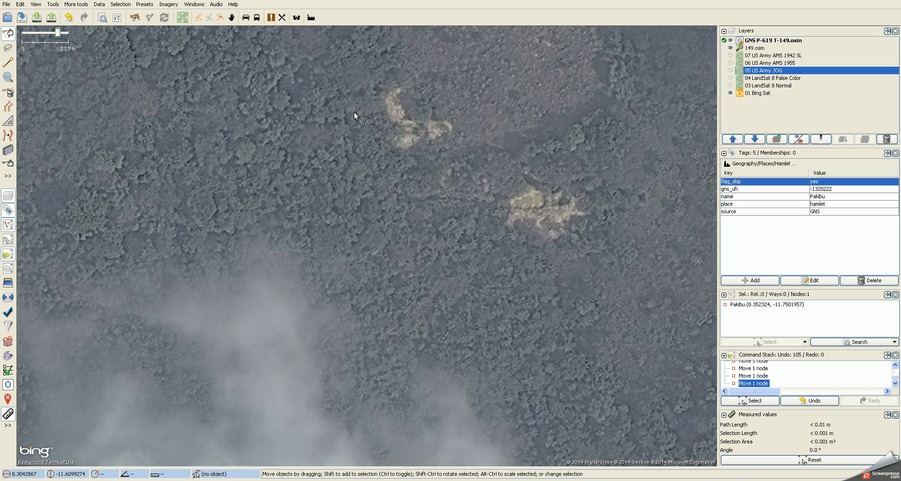
pyautogui.scroll(-2, 569, 136)
pyautogui.moveTo(570, 136); pyautogui.dragTo(584, 205)
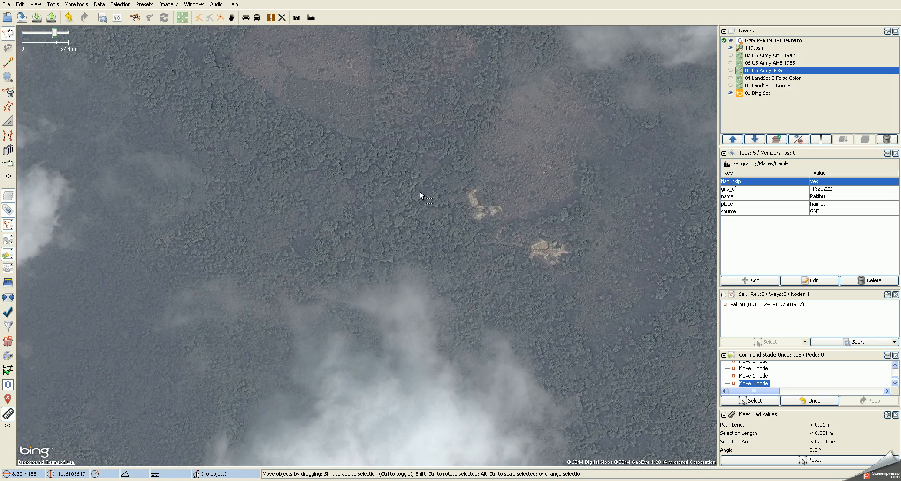
pyautogui.scroll(-1, 420, 190)
pyautogui.moveTo(343, 241); pyautogui.dragTo(470, 198)
pyautogui.scroll(-2, 353, 270)
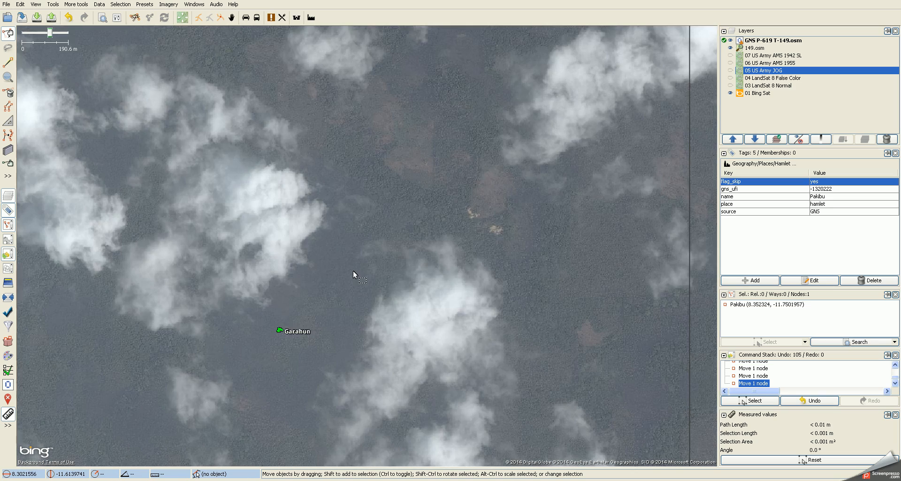
pyautogui.moveTo(336, 270); pyautogui.dragTo(506, 289)
pyautogui.scroll(-2, 512, 249)
pyautogui.scroll(-1, 492, 267)
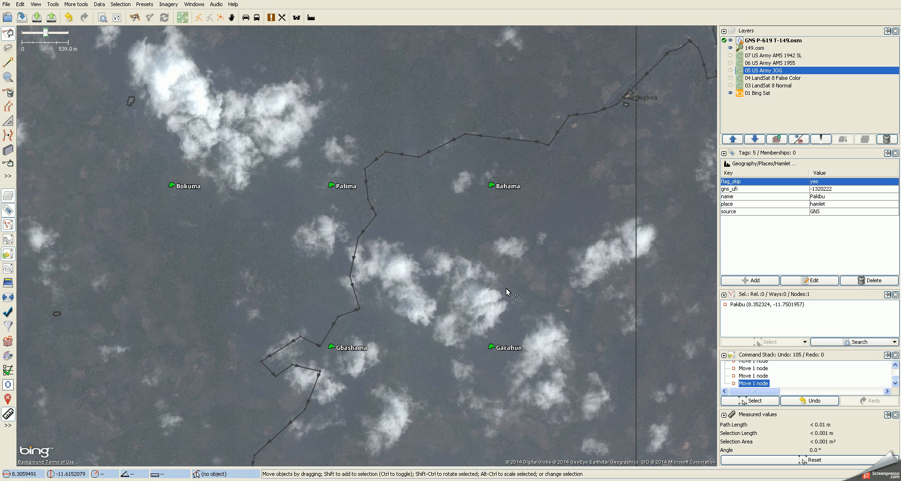
# Step: Examine the surroundings of Garahun on the 03 LandSat 8 Normal layer, hiding the 149.osm data temporarily
pyautogui.click(731, 86)
pyautogui.moveTo(597, 262); pyautogui.dragTo(492, 193)
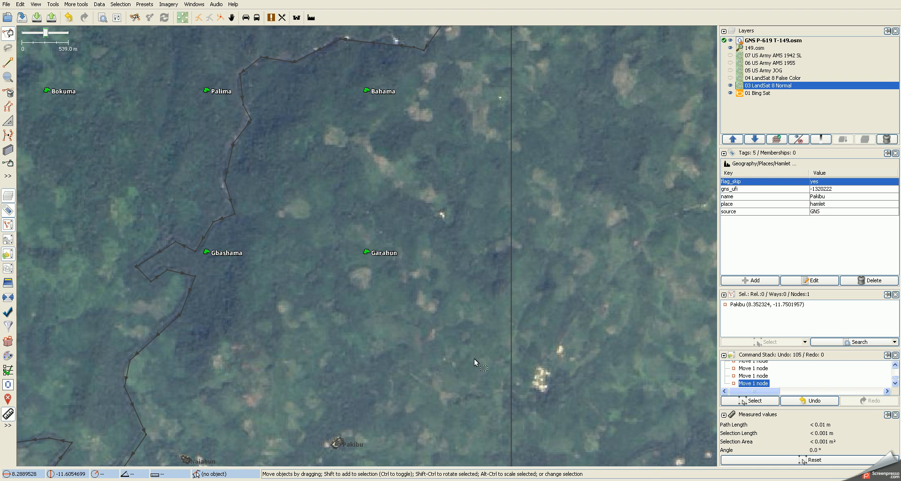
pyautogui.moveTo(474, 358); pyautogui.dragTo(554, 300)
pyautogui.click(731, 48)
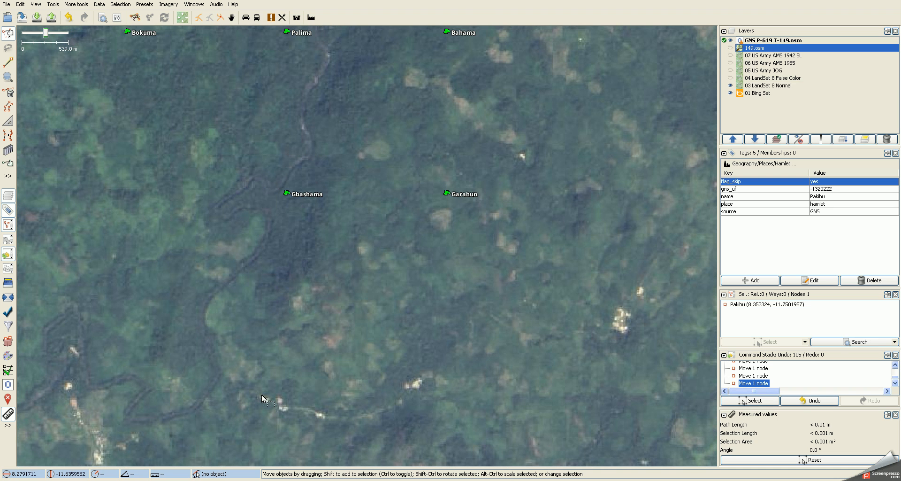
pyautogui.moveTo(516, 142); pyautogui.dragTo(484, 206)
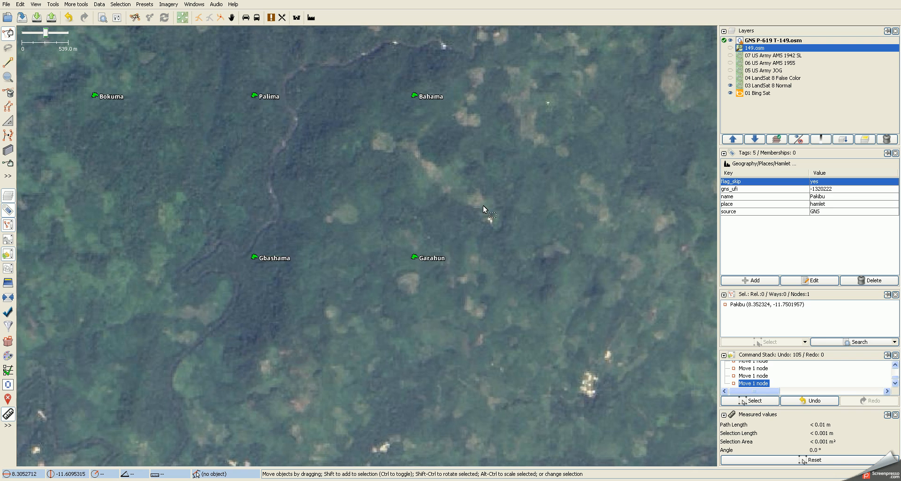
pyautogui.click(730, 48)
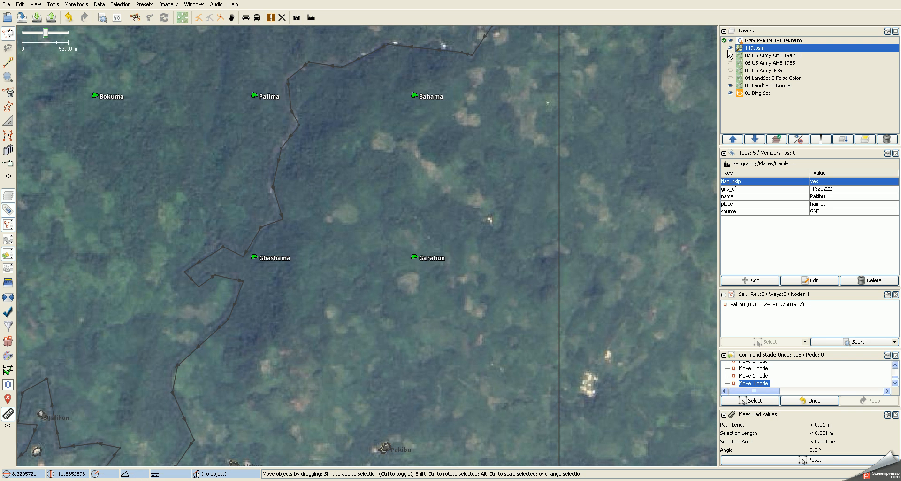
# Step: Hide the 03 LandSat 8 Normal layer and inspect the clearings northeast of Garahun up close in the Bing imagery
pyautogui.click(731, 85)
pyautogui.scroll(5, 500, 226)
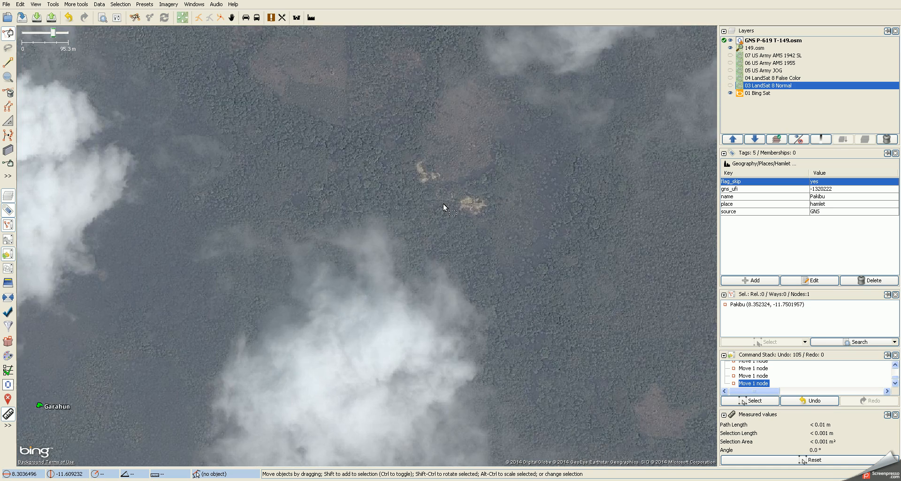
pyautogui.scroll(2, 442, 198)
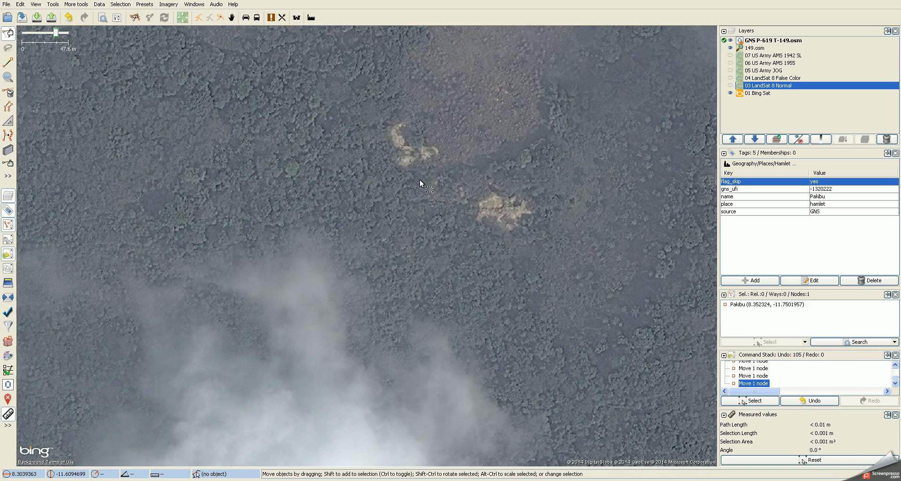
# Step: Compare the clearings in the 04 LandSat 8 False Color layer, and switch to the 03 LandSat 8 Normal layer
pyautogui.click(731, 78)
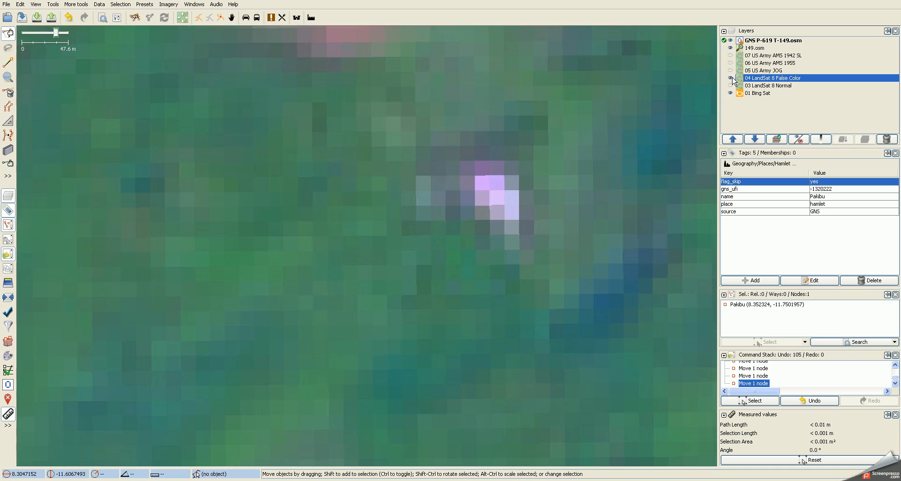
pyautogui.scroll(-6, 552, 216)
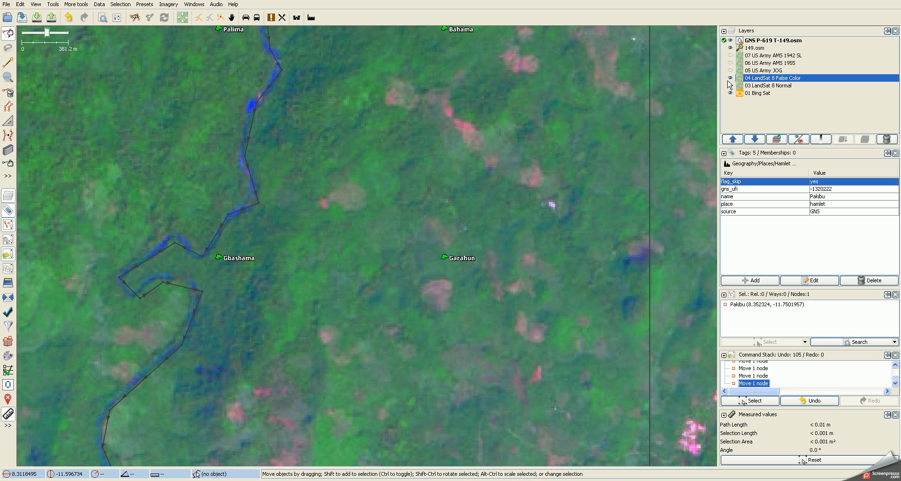
pyautogui.click(730, 85)
pyautogui.click(731, 78)
# Step: Hide the 03 LandSat 8 Normal layer and inspect the bright spots along the river north of Bahama in the Bing imagery
pyautogui.moveTo(526, 212); pyautogui.dragTo(520, 268)
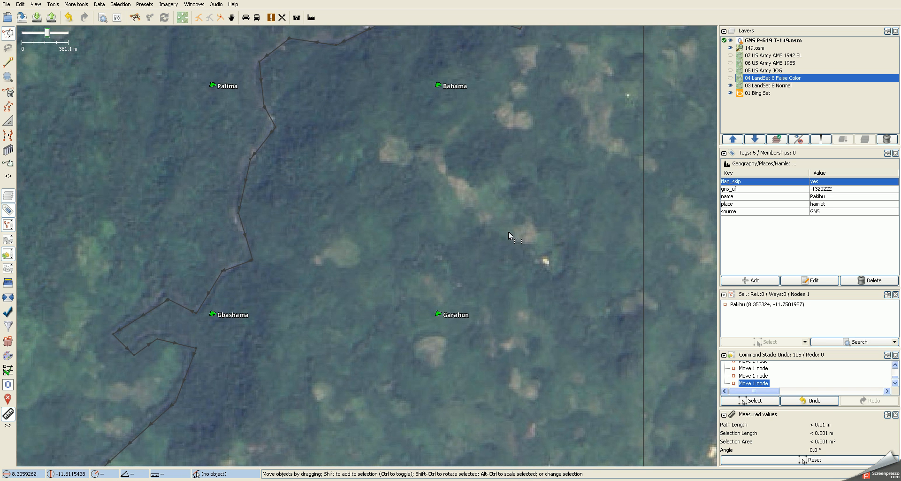
pyautogui.moveTo(509, 173)
pyautogui.mouseDown()
pyautogui.moveTo(537, 207)
pyautogui.moveTo(533, 256)
pyautogui.mouseUp()
pyautogui.moveTo(527, 160); pyautogui.dragTo(527, 266)
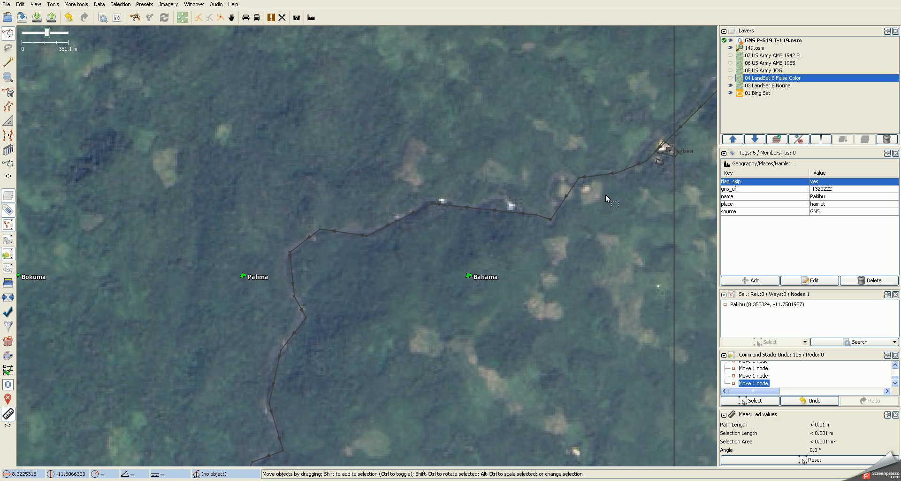
pyautogui.click(731, 86)
pyautogui.scroll(6, 556, 173)
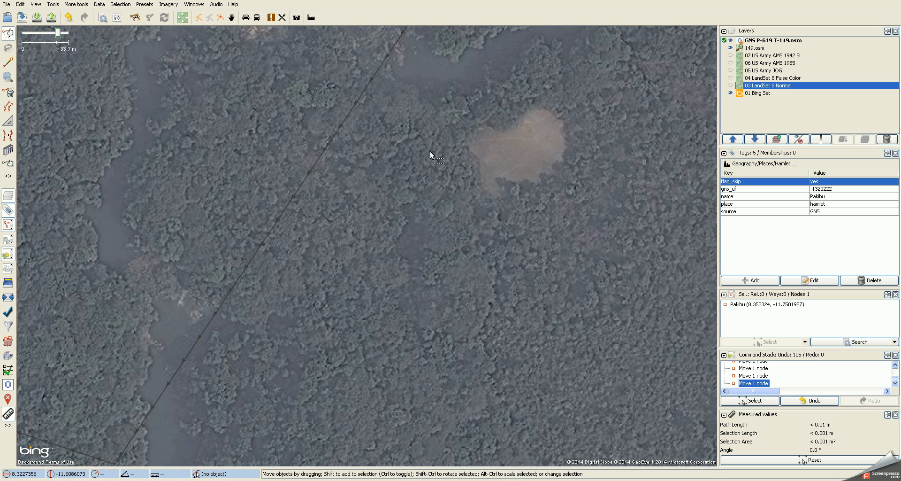
pyautogui.moveTo(430, 151); pyautogui.dragTo(513, 169)
pyautogui.scroll(-1, 513, 169)
pyautogui.moveTo(503, 220); pyautogui.dragTo(614, 193)
pyautogui.moveTo(264, 243); pyautogui.dragTo(377, 225)
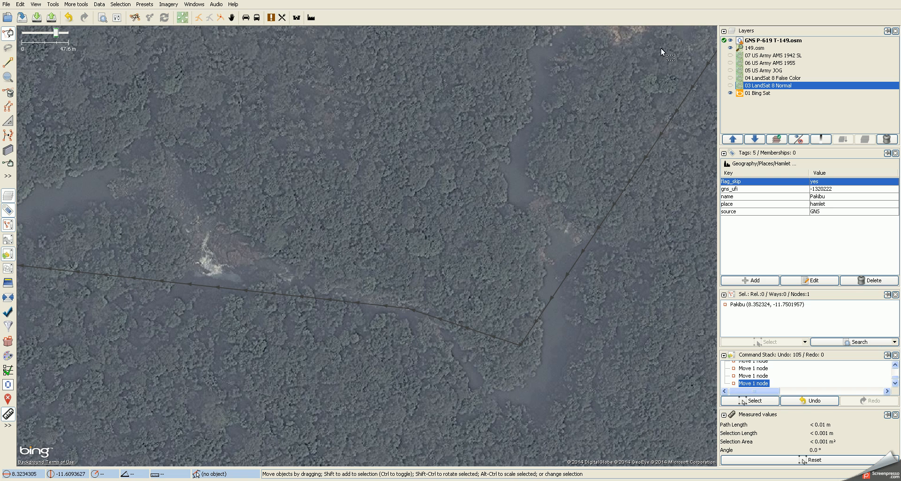
# Step: Show the 03 LandSat 8 Normal layer again and compare how the riverside spots north of Bahama look there
pyautogui.click(730, 87)
pyautogui.scroll(-1, 376, 184)
pyautogui.moveTo(347, 166); pyautogui.dragTo(354, 173)
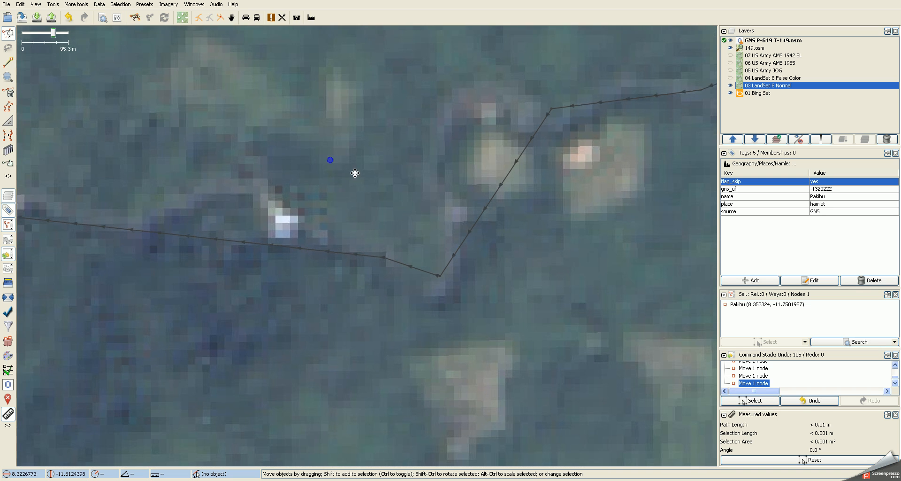
pyautogui.scroll(-3, 355, 173)
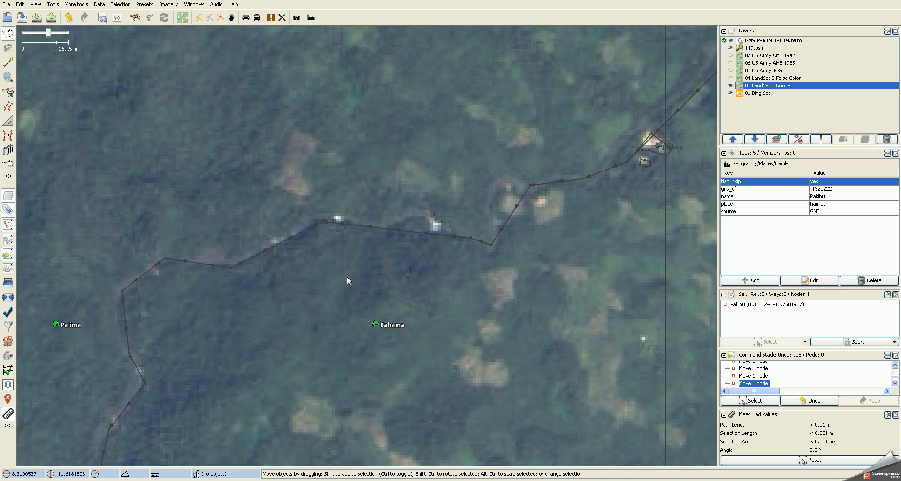
# Step: Survey the LandSat 8 Normal imagery from Bahama past Garahun to Pakibu and back for possible settlements
pyautogui.hotkey('ctrl', 'Down')
pyautogui.hotkey('ctrl', 'Left')
pyautogui.hotkey('ctrl', 'Down')
pyautogui.hotkey('ctrl', 'Right')
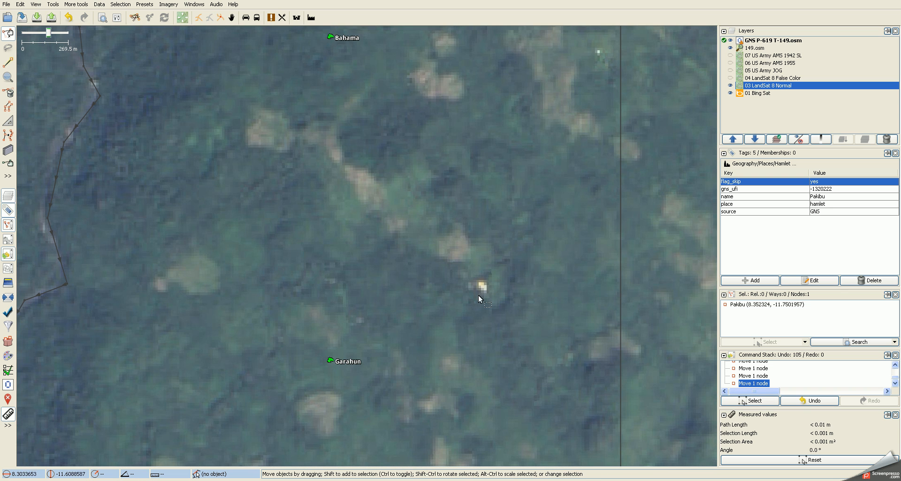
pyautogui.hotkey('ctrl', 'Down')
pyautogui.hotkey('ctrl', 'Left')
pyautogui.moveTo(375, 348); pyautogui.dragTo(443, 213)
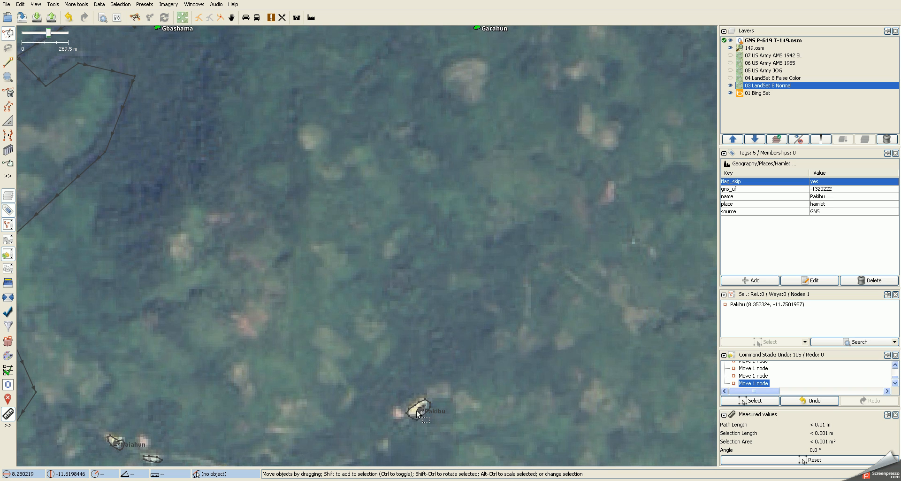
pyautogui.moveTo(388, 221); pyautogui.dragTo(409, 293)
pyautogui.scroll(-1, 408, 293)
pyautogui.moveTo(440, 218); pyautogui.dragTo(481, 346)
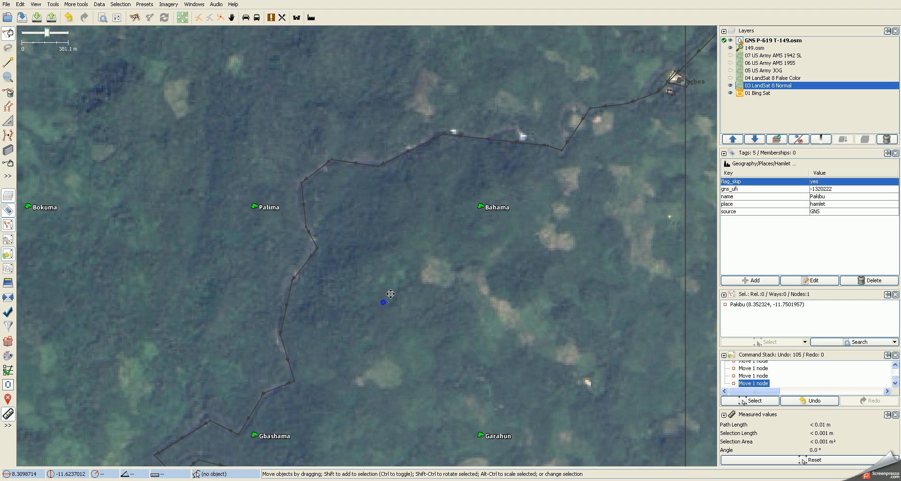
# Step: Show the 04 LandSat 8 False Color layer over the wider area around Palima, Bahama, Gbashama and Garahun
pyautogui.moveTo(383, 302); pyautogui.dragTo(443, 249)
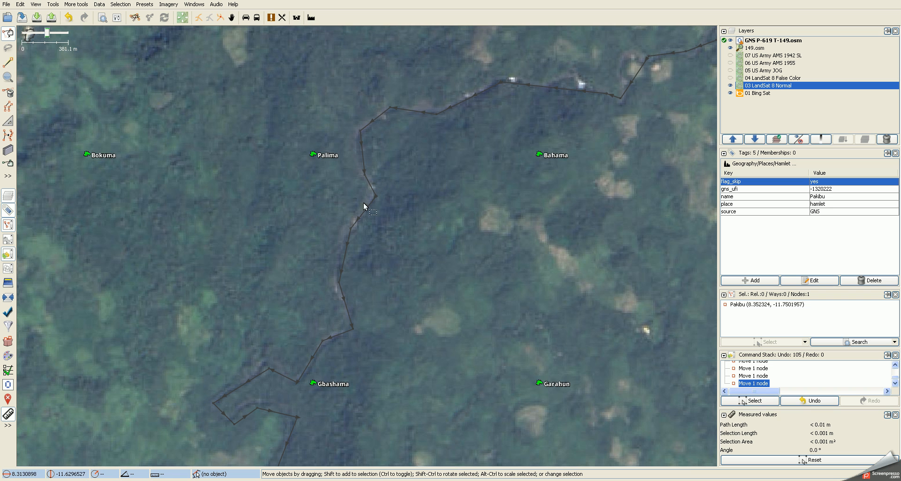
pyautogui.moveTo(264, 276); pyautogui.dragTo(323, 269)
pyautogui.scroll(-2, 324, 235)
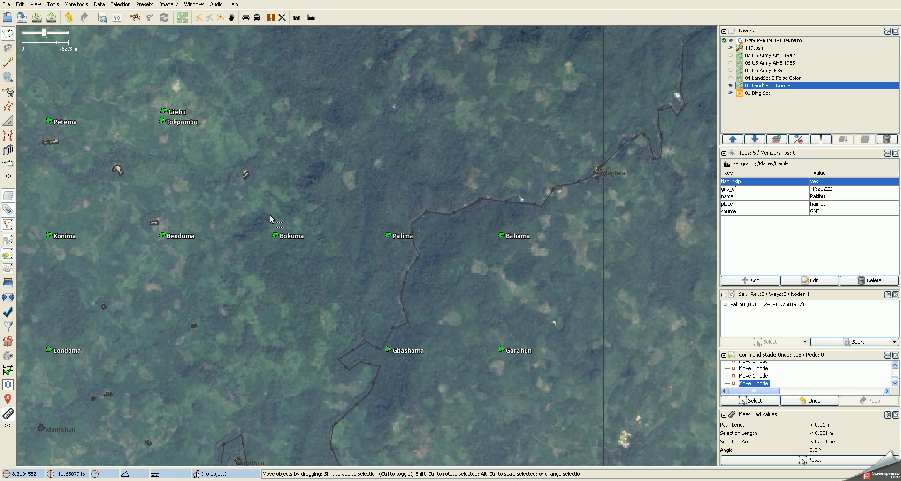
pyautogui.moveTo(514, 283); pyautogui.dragTo(479, 235)
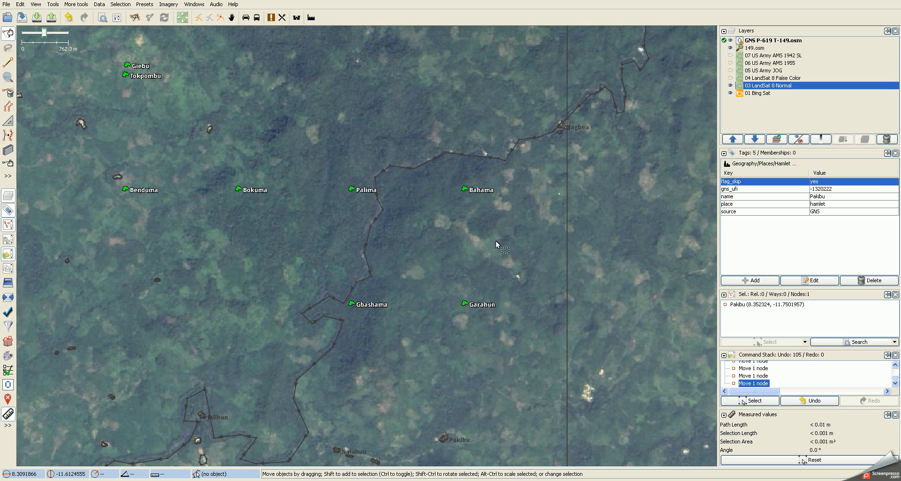
pyautogui.click(733, 78)
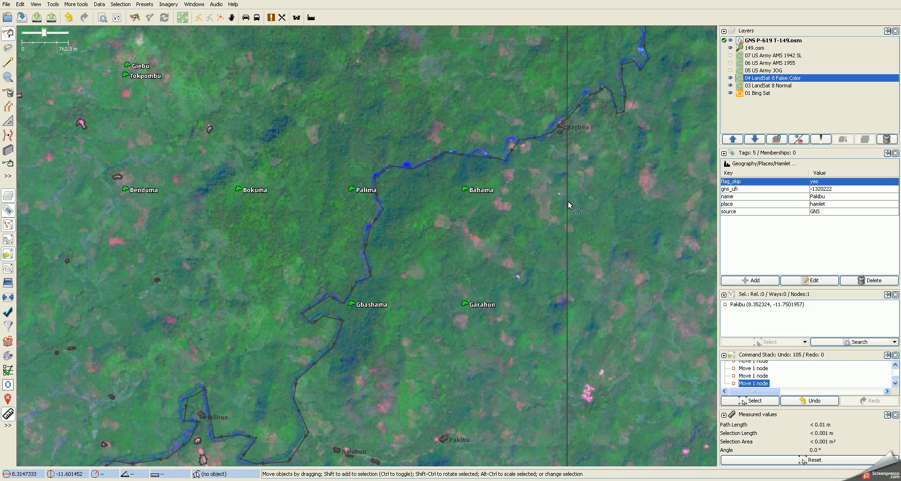
# Step: Hide both LandSat 8 layers and inspect the Bing imagery east of Bahama and across towards Garahun for settlements
pyautogui.click(731, 77)
pyautogui.click(730, 85)
pyautogui.scroll(5, 558, 195)
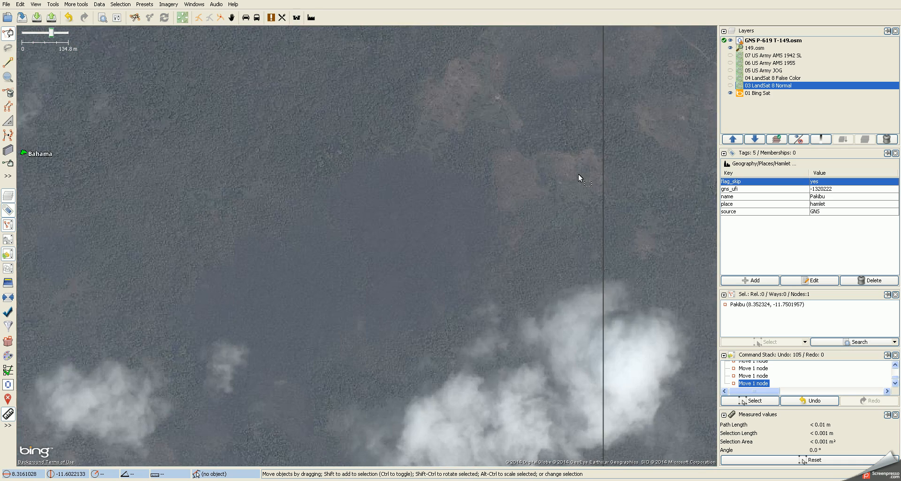
pyautogui.scroll(-2, 549, 202)
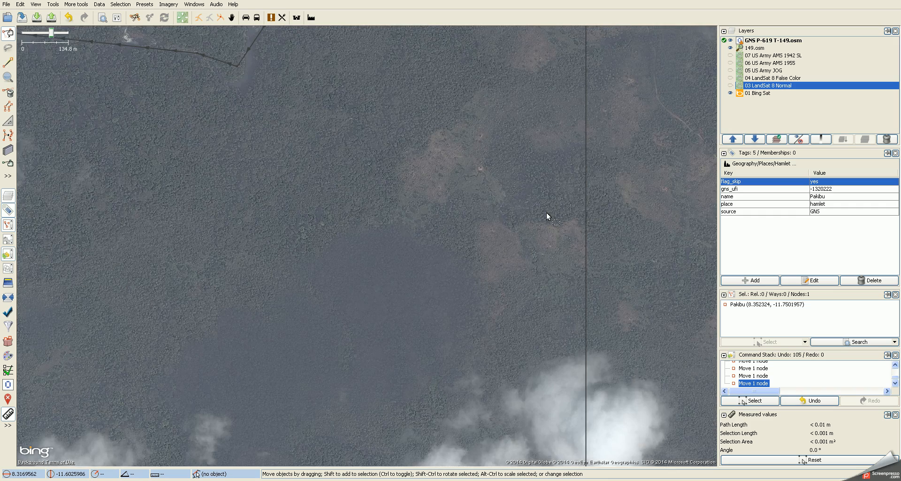
pyautogui.scroll(-2, 547, 212)
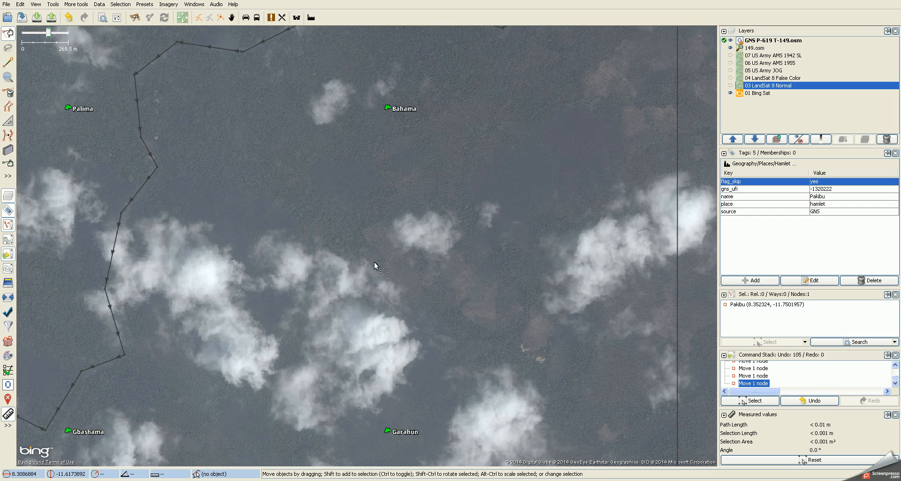
pyautogui.scroll(-2, 503, 251)
pyautogui.moveTo(530, 252); pyautogui.dragTo(529, 267)
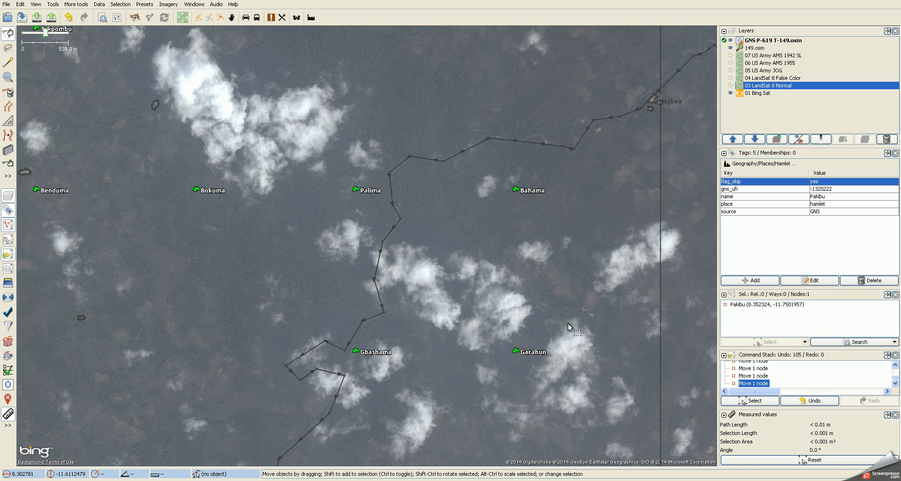
pyautogui.moveTo(624, 222); pyautogui.dragTo(621, 238)
pyautogui.scroll(-1, 581, 263)
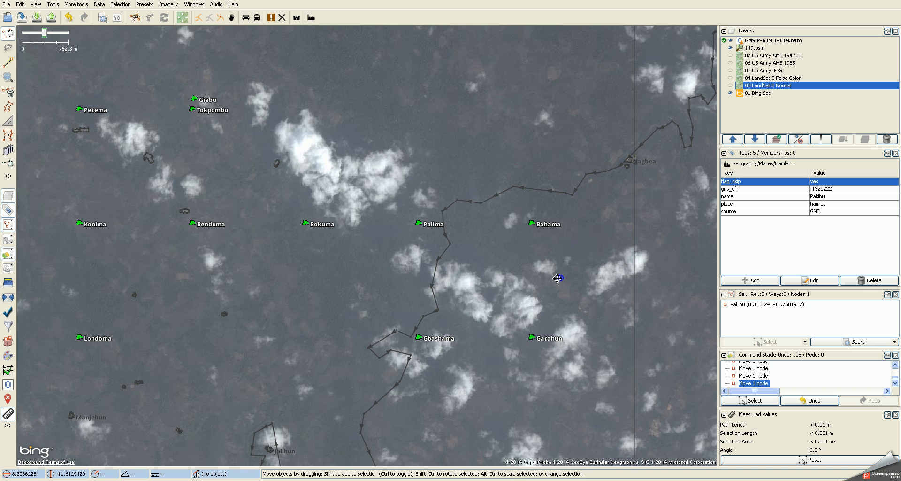
pyautogui.moveTo(560, 277); pyautogui.dragTo(535, 286)
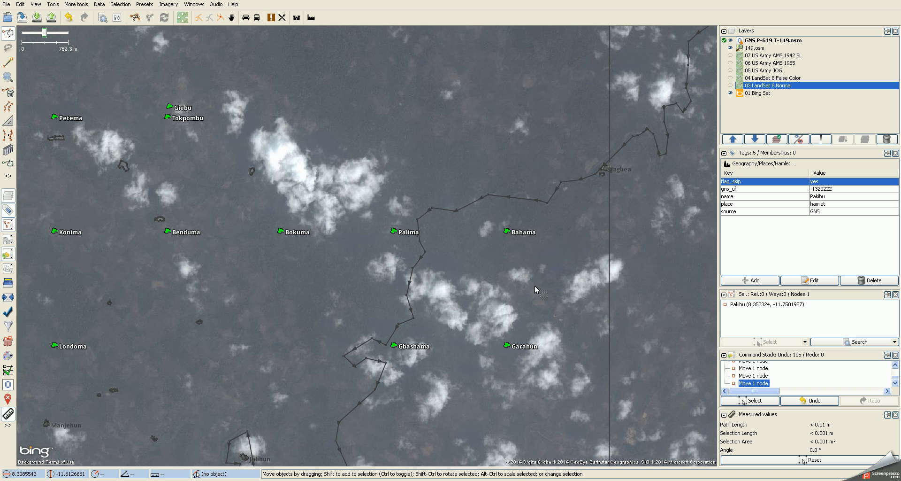
# Step: Show the 03 LandSat 8 Normal and 05 US Army JOG layers and check where the JOG map places Palima
pyautogui.click(730, 86)
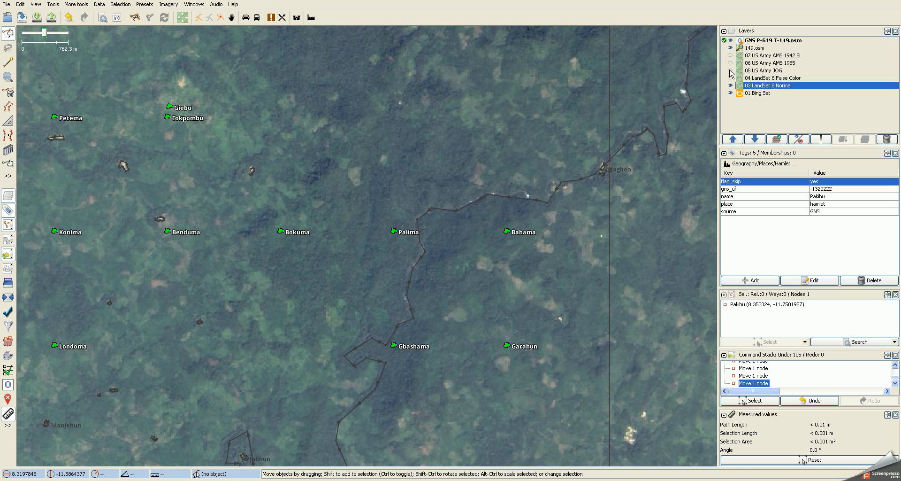
pyautogui.click(731, 70)
pyautogui.click(730, 70)
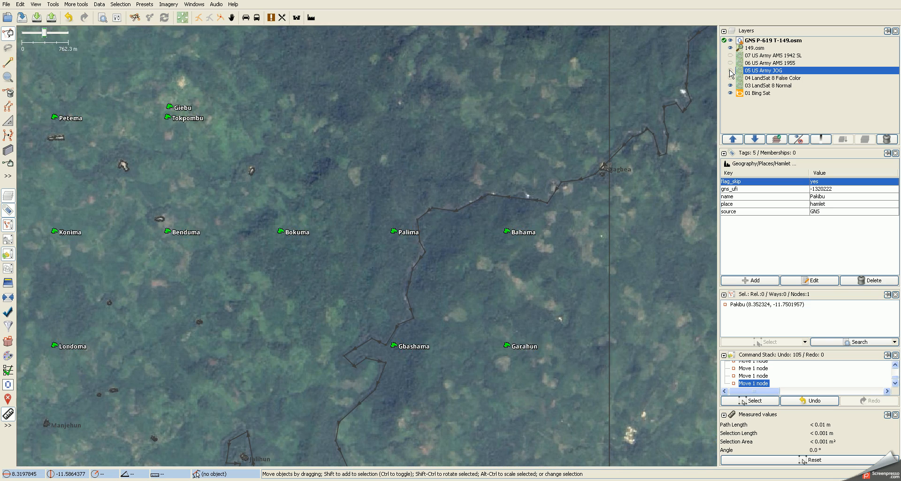
pyautogui.click(730, 70)
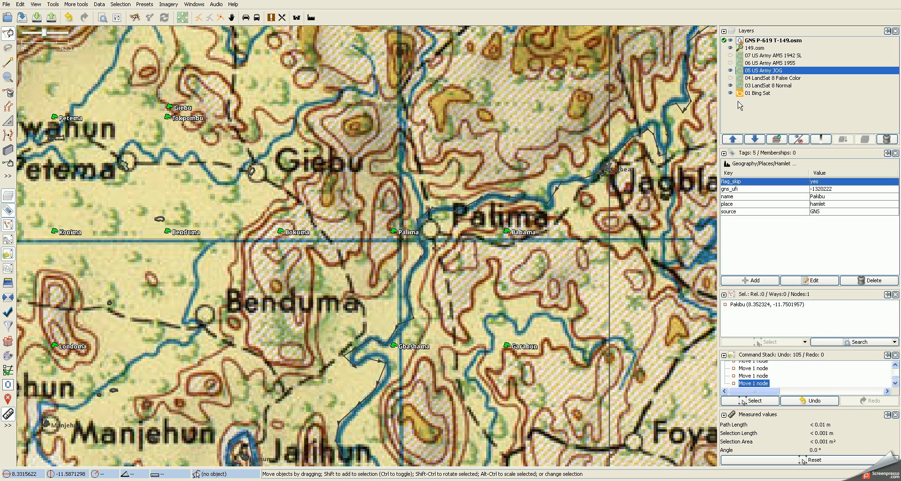
# Step: Hide the 05 US Army JOG and 03 LandSat 8 Normal layers and inspect the riverside clearings east of the Palima node in the Bing imagery
pyautogui.click(730, 70)
pyautogui.scroll(5, 428, 237)
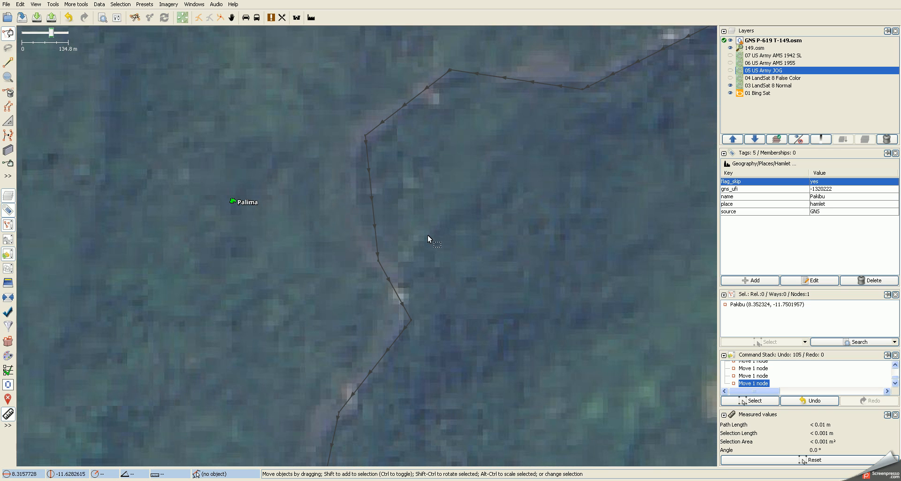
pyautogui.click(730, 85)
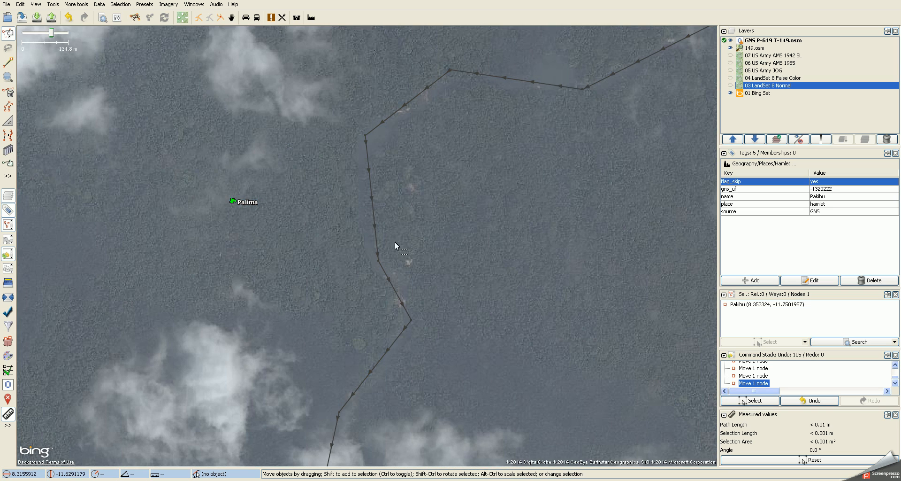
pyautogui.scroll(3, 438, 220)
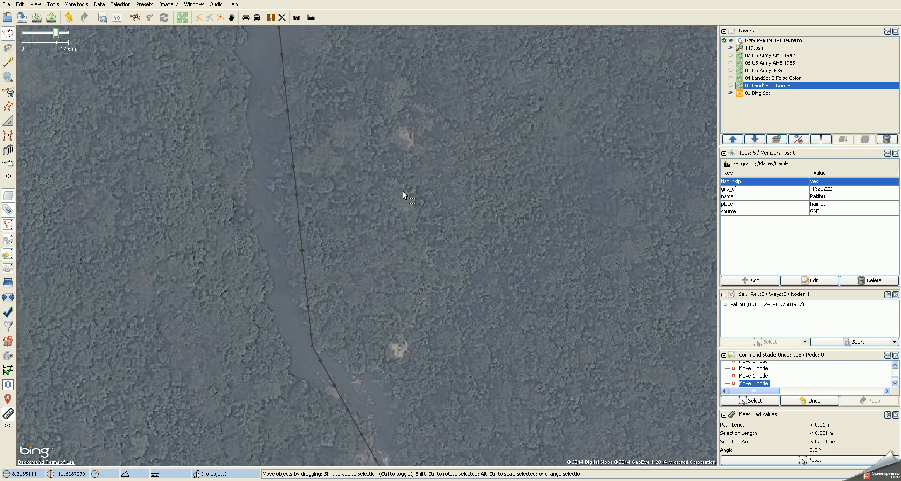
pyautogui.moveTo(403, 191); pyautogui.dragTo(409, 280)
pyautogui.moveTo(477, 179); pyautogui.dragTo(415, 211)
pyautogui.moveTo(486, 305); pyautogui.dragTo(496, 247)
pyautogui.moveTo(477, 323); pyautogui.dragTo(502, 238)
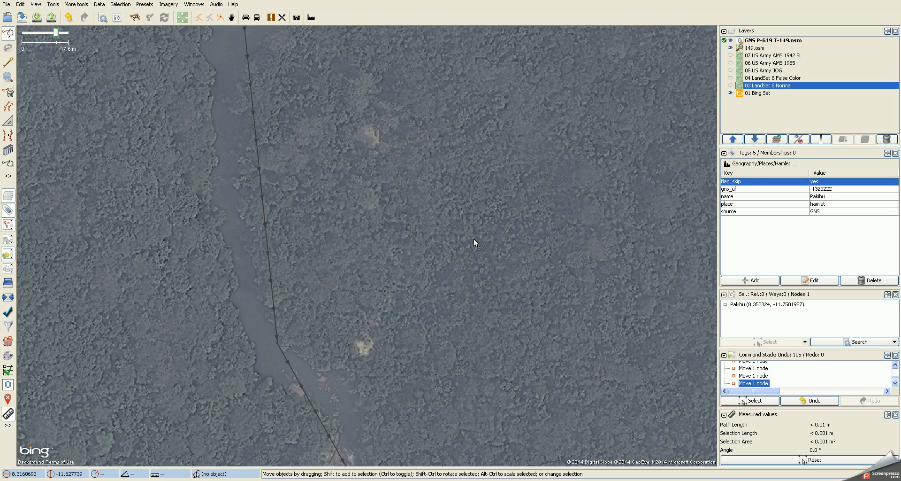
# Step: Survey the Bing imagery around the river bend between the Palima and Bahama nodes
pyautogui.scroll(-2, 477, 238)
pyautogui.moveTo(569, 203); pyautogui.dragTo(529, 277)
pyautogui.scroll(-1, 539, 268)
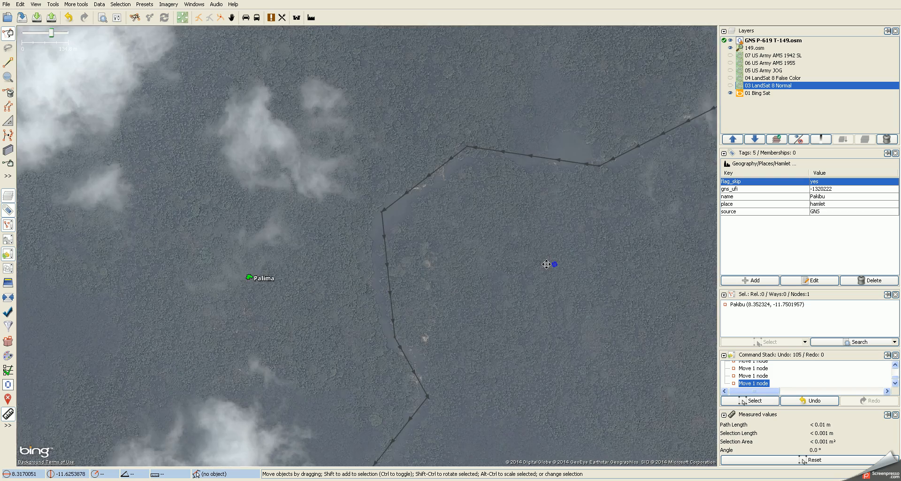
pyautogui.moveTo(598, 241); pyautogui.dragTo(524, 260)
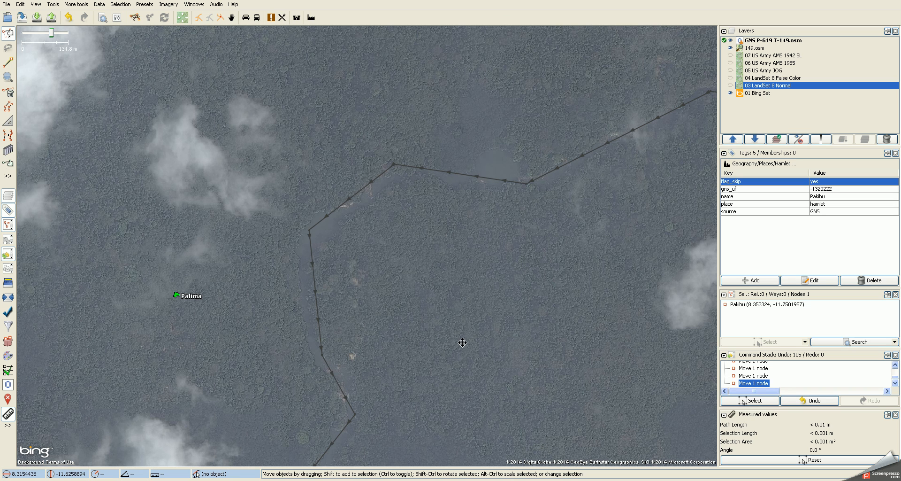
pyautogui.moveTo(463, 342); pyautogui.dragTo(463, 279)
pyautogui.scroll(-1, 464, 279)
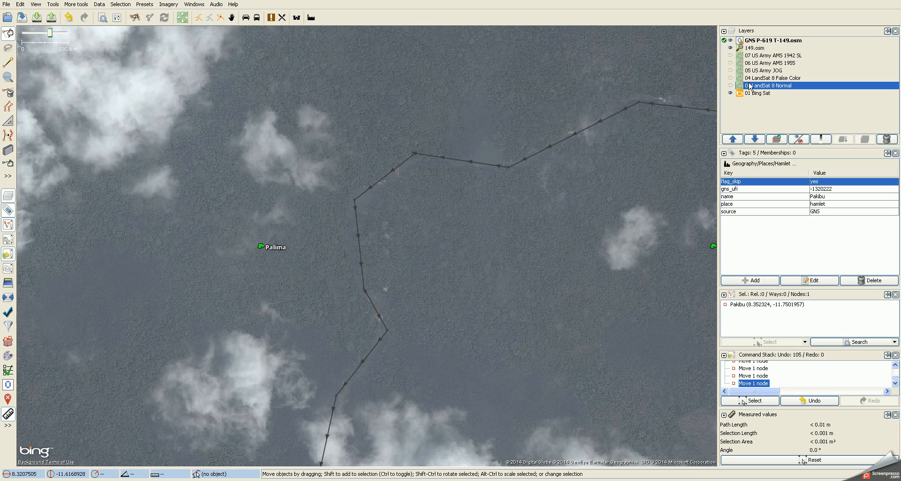
# Step: Show the 05 US Army JOG layer and compare its Palima symbol with the river bend and the Palima node
pyautogui.click(730, 71)
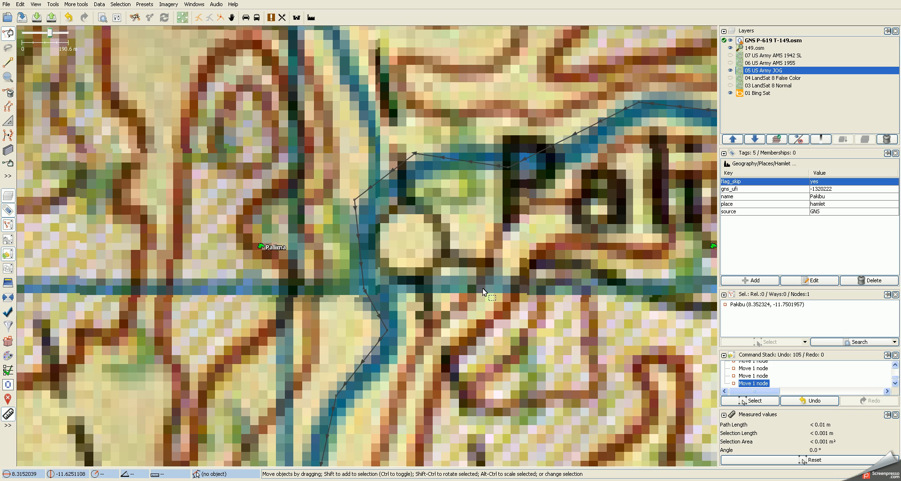
pyautogui.scroll(-2, 483, 290)
pyautogui.moveTo(518, 293); pyautogui.dragTo(470, 279)
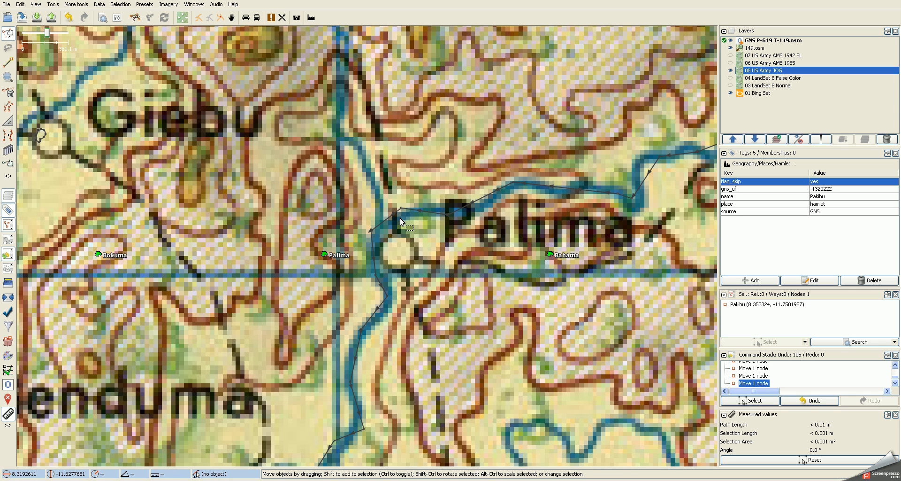
# Step: Show the 06 US Army AMS 1955 layer at full opacity and compare its Palima and Bahama symbols with the river
pyautogui.click(730, 63)
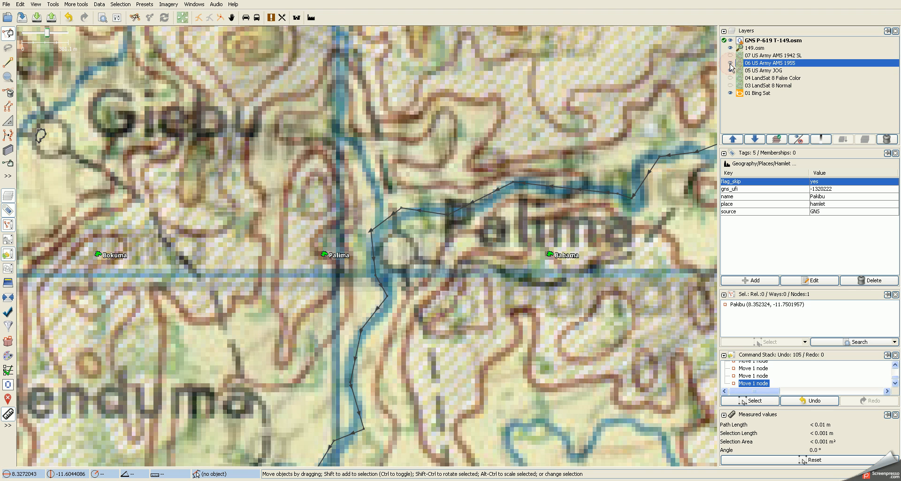
pyautogui.click(821, 138)
pyautogui.moveTo(817, 205); pyautogui.dragTo(817, 148)
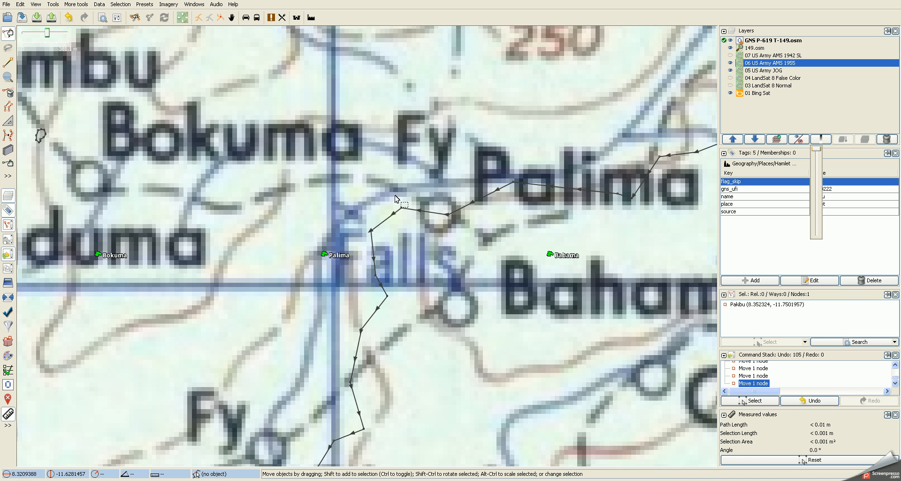
pyautogui.scroll(-3, 494, 245)
pyautogui.moveTo(473, 263); pyautogui.dragTo(449, 268)
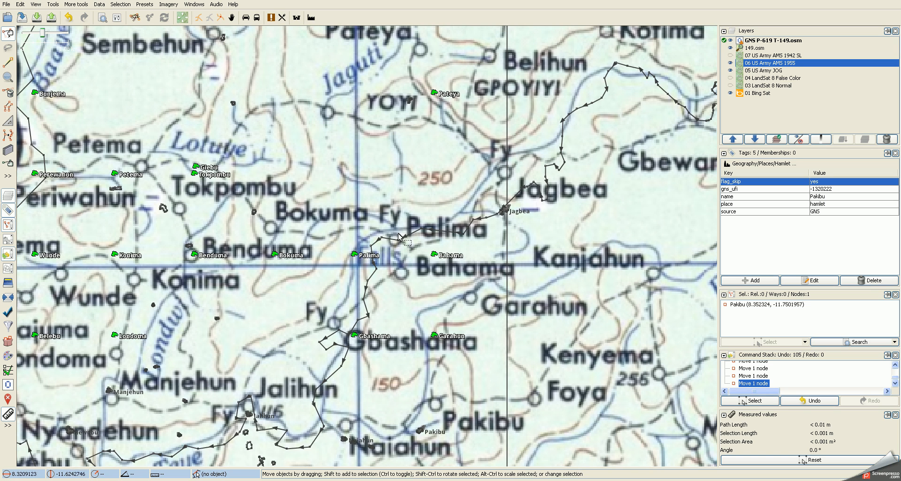
# Step: Hide the AMS 1955 and JOG layers and inspect the Bing imagery south and east of the river bend between Palima and Bahama
pyautogui.click(731, 62)
pyautogui.click(730, 70)
pyautogui.scroll(5, 400, 249)
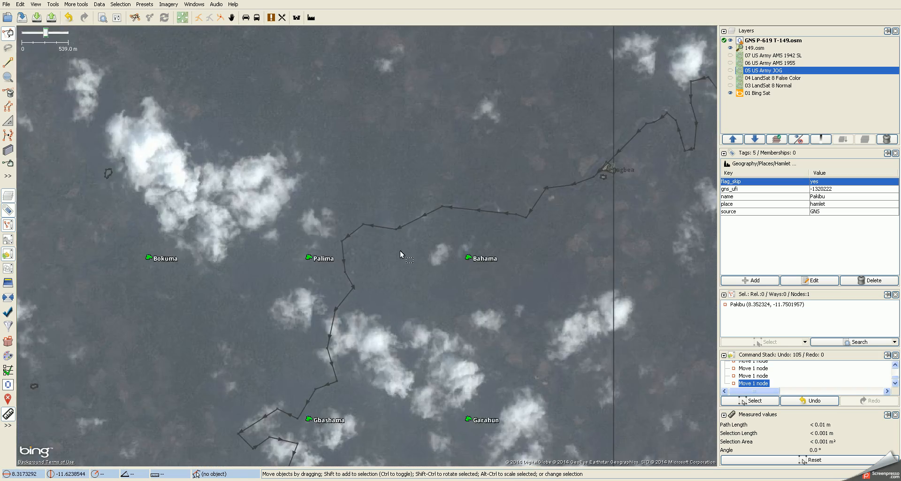
pyautogui.scroll(3, 446, 230)
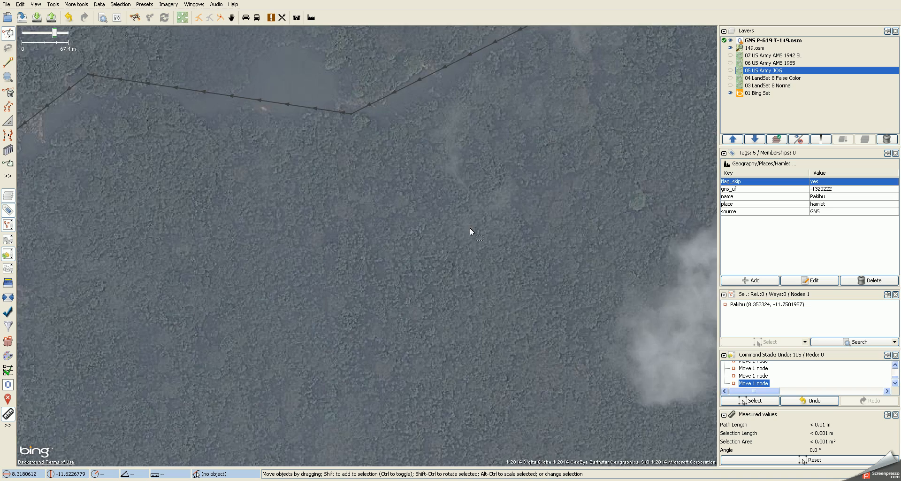
pyautogui.moveTo(507, 173); pyautogui.dragTo(551, 196)
pyautogui.scroll(-1, 435, 255)
pyautogui.moveTo(323, 314); pyautogui.dragTo(384, 242)
pyautogui.moveTo(278, 312); pyautogui.dragTo(341, 302)
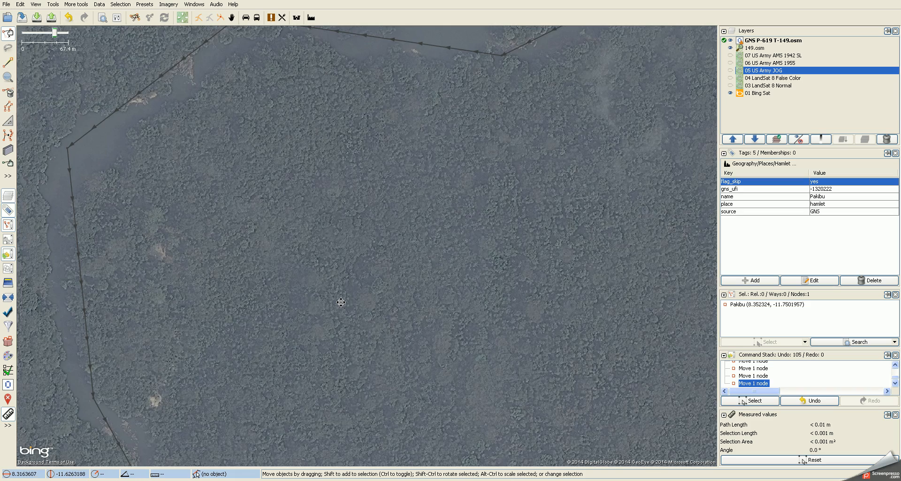
# Step: Show the 06 US Army AMS 1955 layer over the wider area and compare the positions of Palima, Bahama, Garahun and Jagbea
pyautogui.scroll(-3, 344, 301)
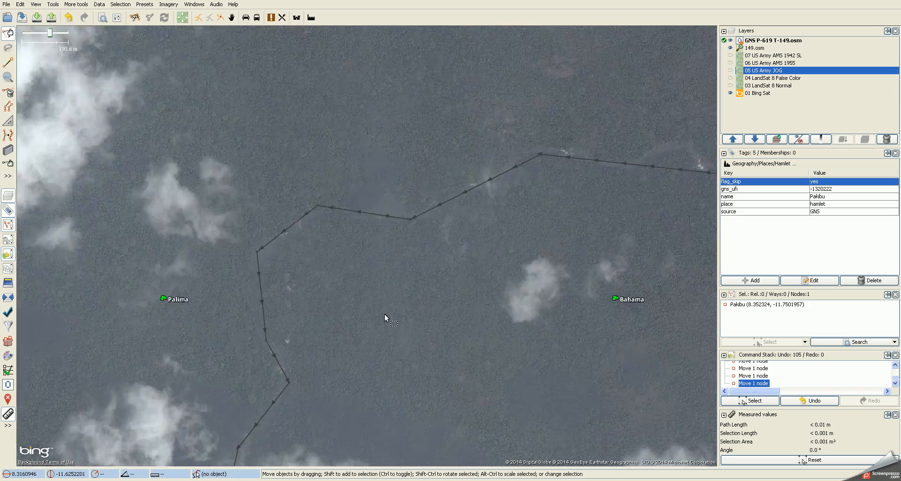
pyautogui.moveTo(362, 300); pyautogui.dragTo(316, 276)
pyautogui.scroll(-1, 330, 286)
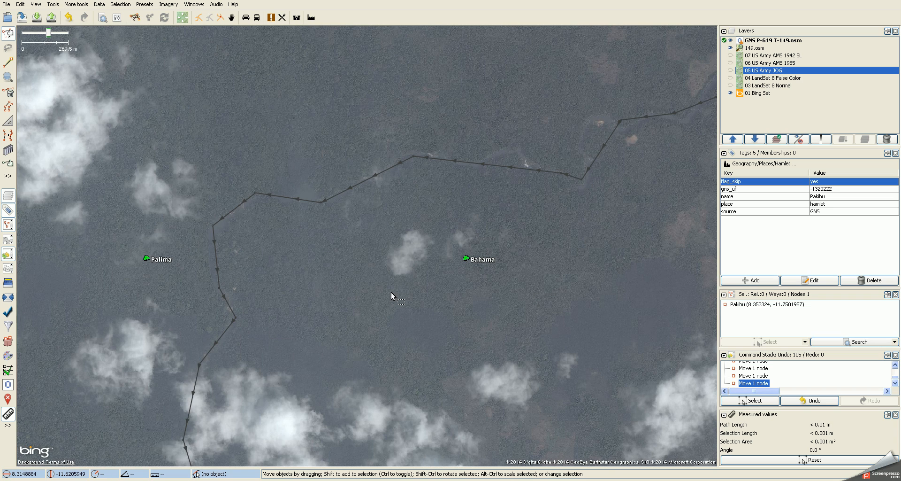
pyautogui.scroll(-1, 378, 283)
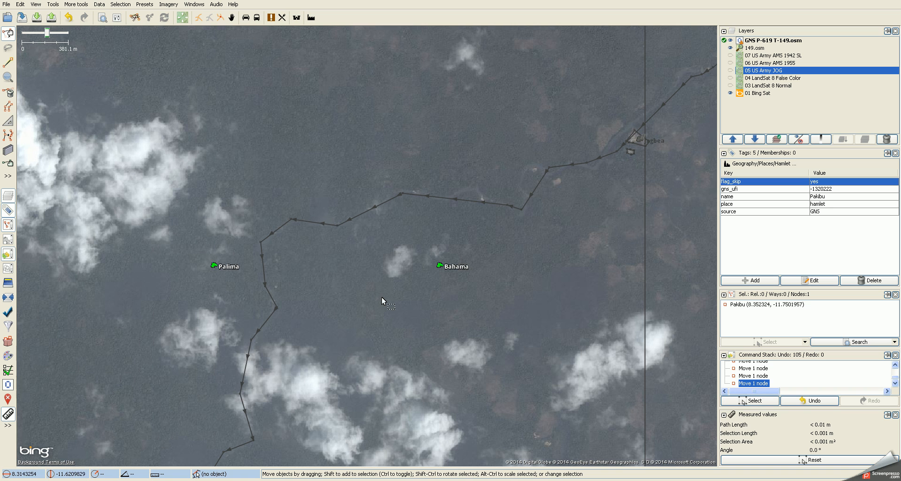
pyautogui.scroll(-2, 381, 296)
pyautogui.moveTo(376, 312); pyautogui.dragTo(381, 274)
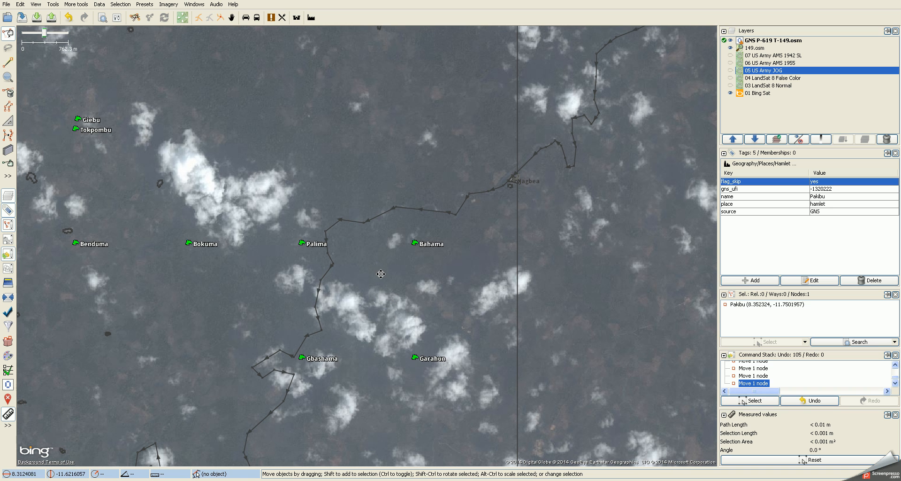
pyautogui.click(731, 62)
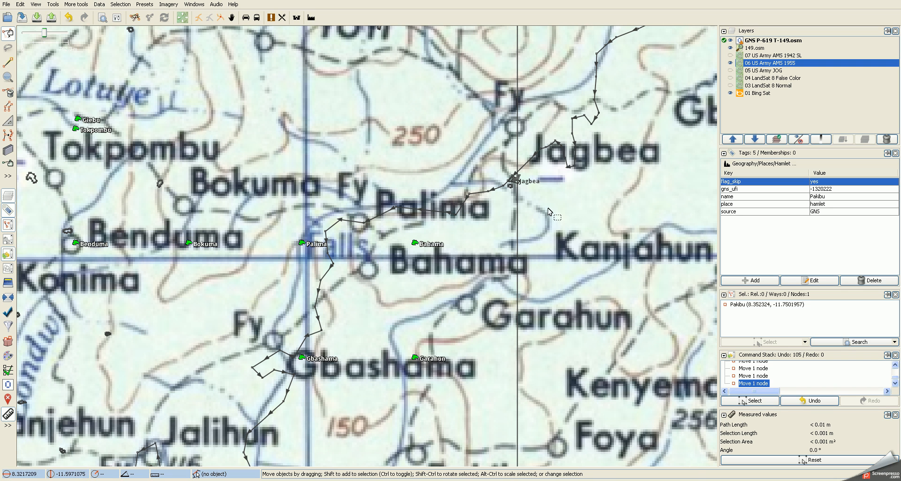
# Step: Hide the 06 US Army AMS 1955 layer and inspect the Bing imagery southwest of Bahama for settlements
pyautogui.click(730, 63)
pyautogui.scroll(5, 432, 260)
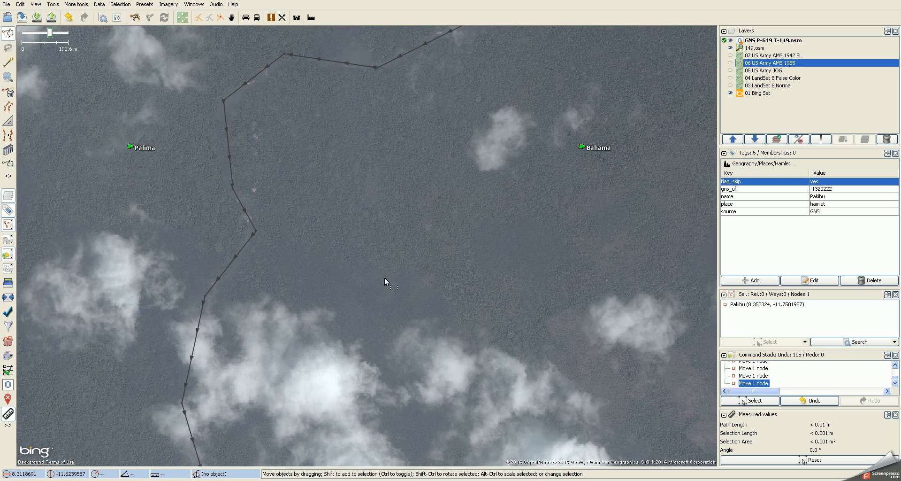
pyautogui.moveTo(421, 275); pyautogui.dragTo(425, 218)
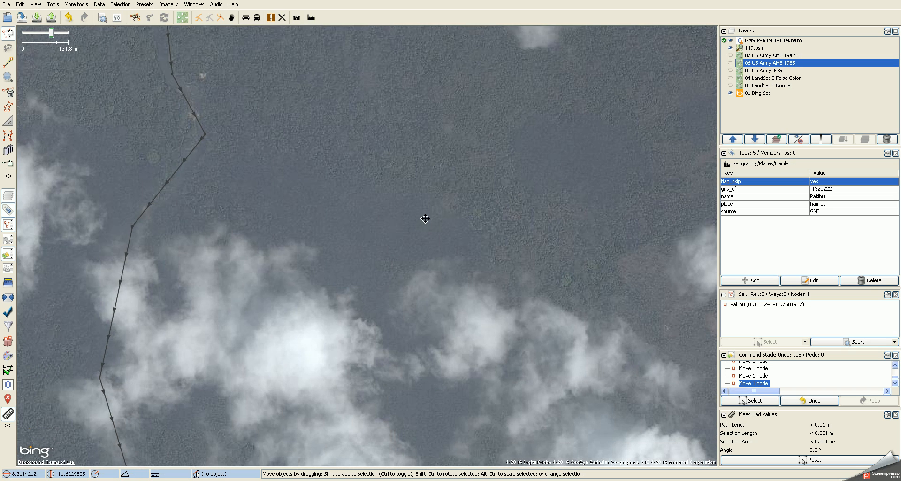
pyautogui.moveTo(489, 270); pyautogui.dragTo(414, 244)
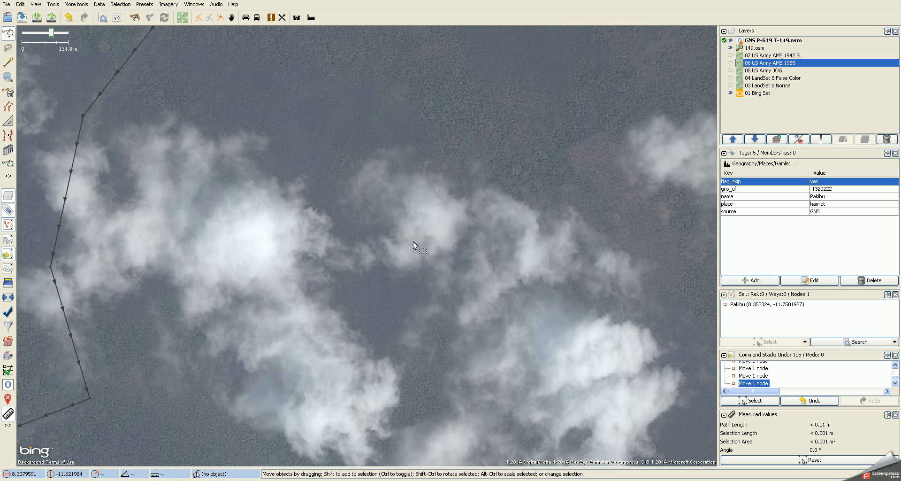
# Step: Show the 03 LandSat 8 Normal layer and survey the area between Palima, Bahama, Gbashama and Garahun for bright spots
pyautogui.click(731, 85)
pyautogui.scroll(-3, 426, 255)
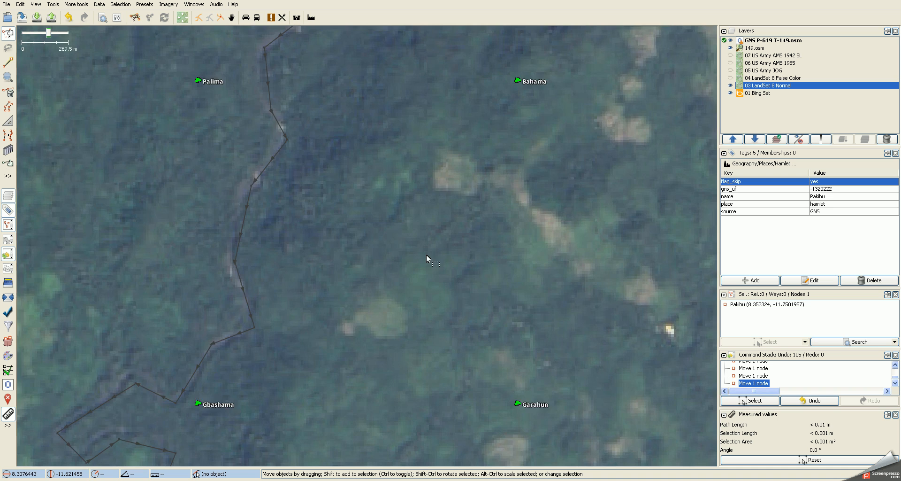
pyautogui.moveTo(495, 261); pyautogui.dragTo(442, 270)
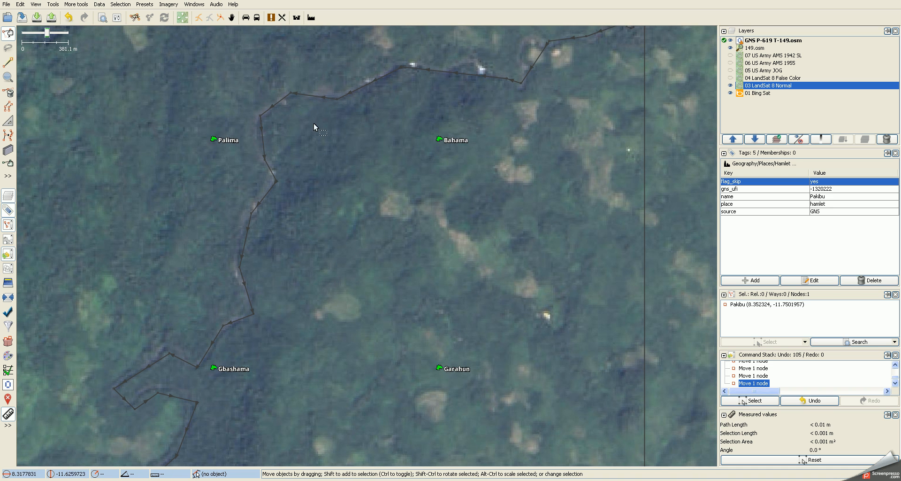
pyautogui.moveTo(511, 225); pyautogui.dragTo(519, 174)
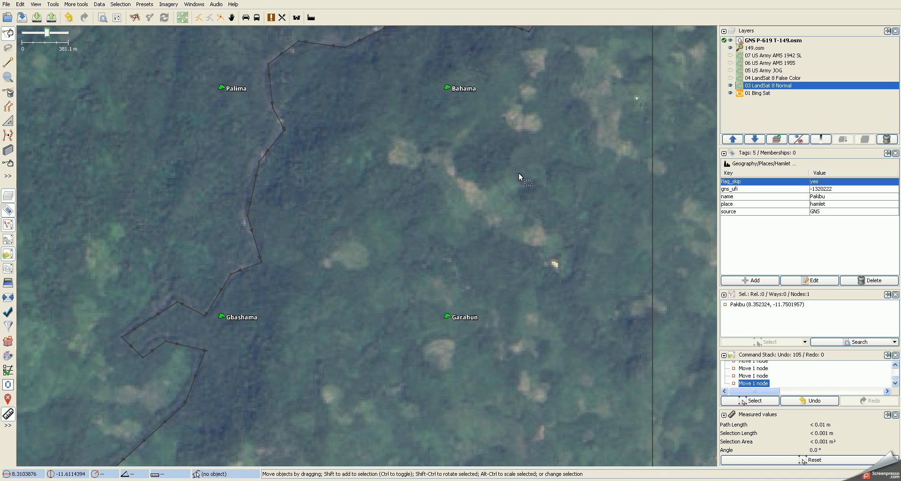
# Step: Show the 06 US Army AMS 1955 layer and move the Garahun, Bahama and Palima nodes to their settlement circles on that map
pyautogui.scroll(-2, 521, 260)
pyautogui.moveTo(526, 278); pyautogui.dragTo(516, 263)
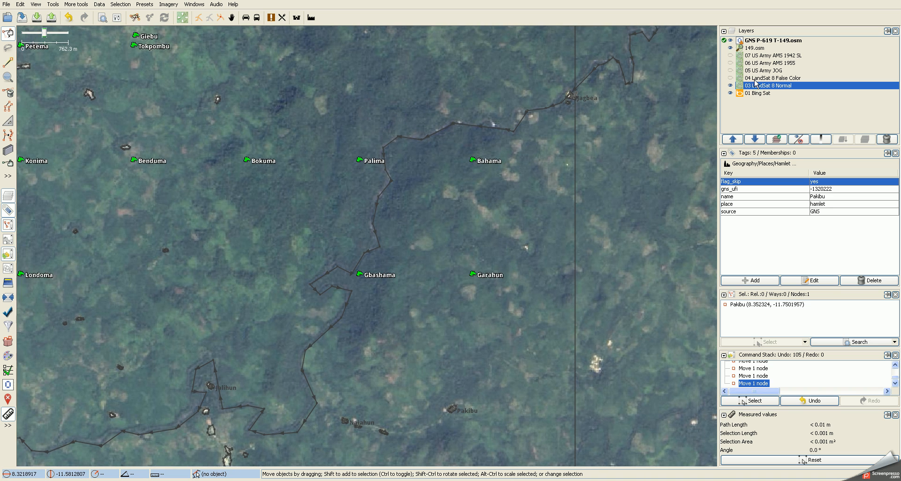
pyautogui.click(731, 63)
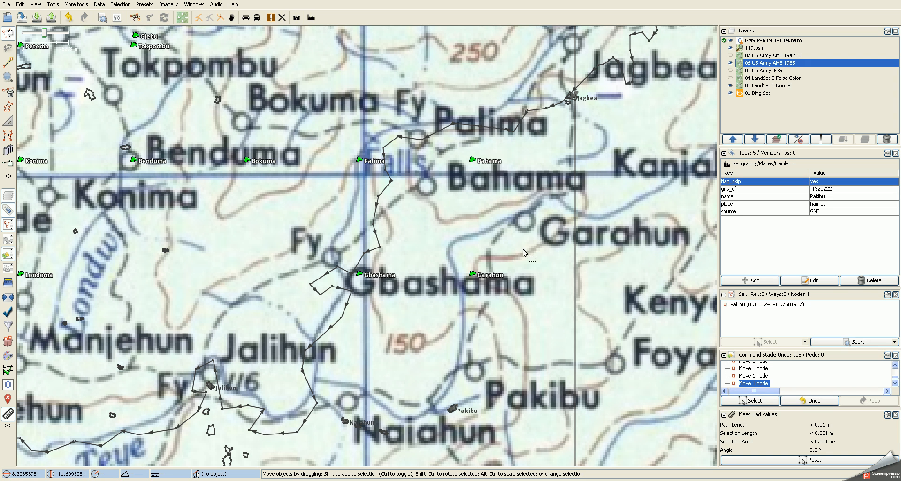
pyautogui.moveTo(474, 274); pyautogui.dragTo(526, 229)
pyautogui.moveTo(474, 160); pyautogui.dragTo(427, 186)
pyautogui.moveTo(370, 163); pyautogui.dragTo(423, 151)
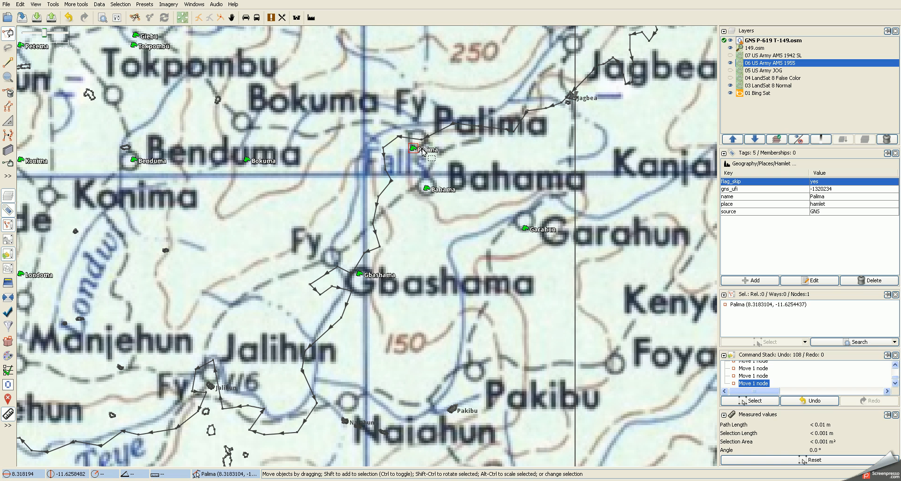
# Step: Fade the 06 US Army AMS 1955 layer to compare the moved hamlet nodes with the LandSat 8 imagery, and restore its opacity
pyautogui.click(821, 139)
pyautogui.moveTo(818, 151); pyautogui.dragTo(804, 267)
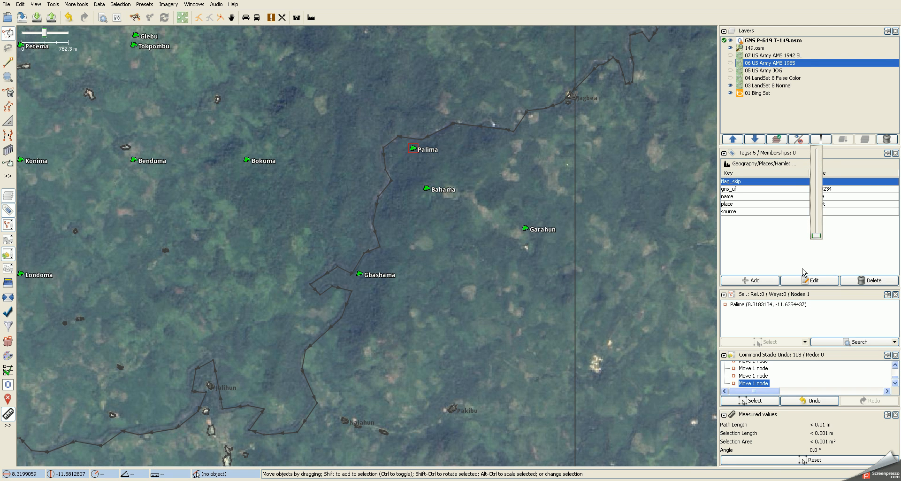
pyautogui.moveTo(804, 263); pyautogui.dragTo(761, 109)
pyautogui.click(814, 139)
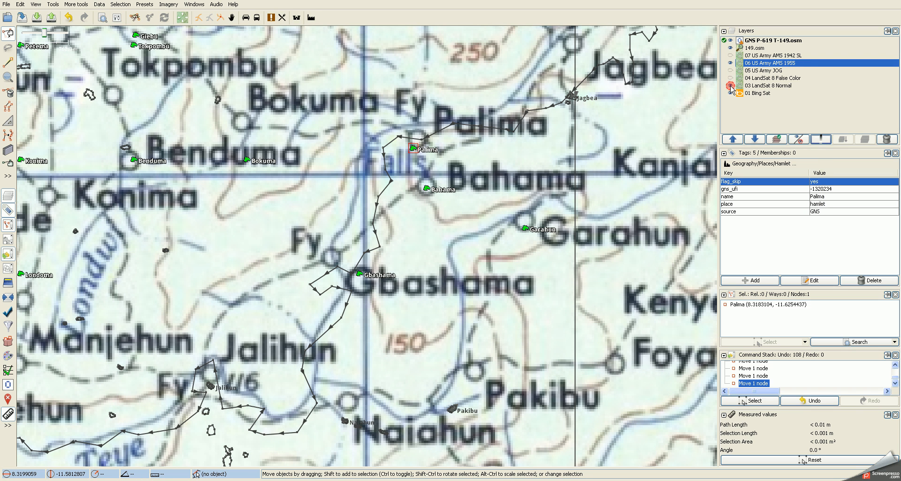
# Step: Hide the 03 LandSat 8 Normal layer and fade the AMS 1955 layer to inspect the Bing imagery around Garahun for a settlement
pyautogui.click(731, 86)
pyautogui.click(756, 63)
pyautogui.click(820, 139)
pyautogui.moveTo(821, 145); pyautogui.dragTo(805, 238)
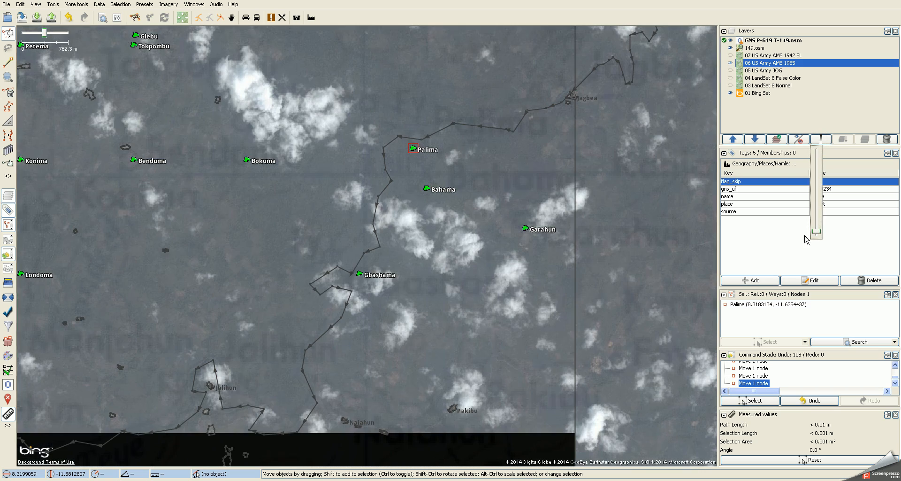
pyautogui.scroll(2, 526, 242)
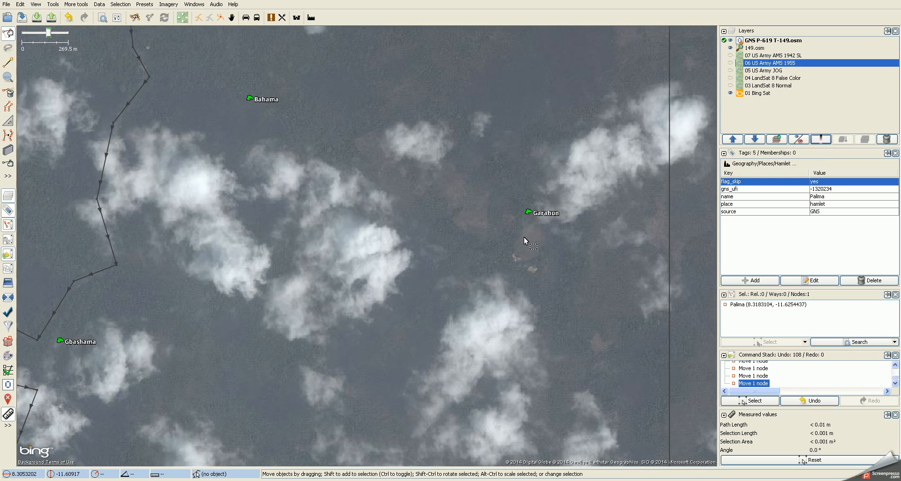
pyautogui.scroll(-1, 497, 244)
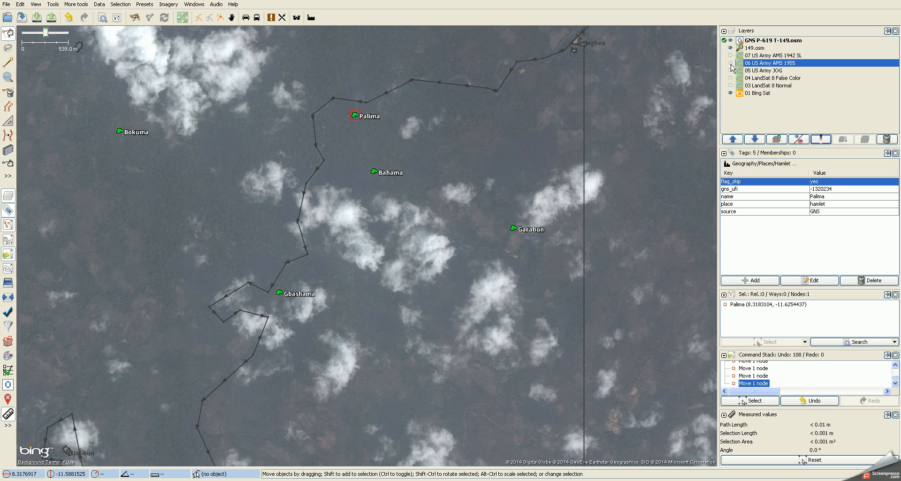
# Step: Show the 06 US Army AMS 1955 layer and move the Gbashama node onto its settlement circle on the map
pyautogui.click(731, 63)
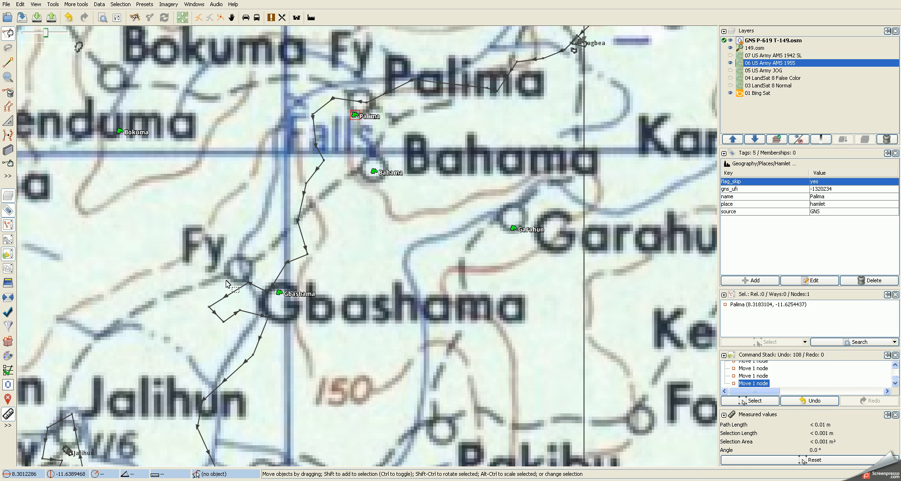
pyautogui.moveTo(376, 292); pyautogui.dragTo(413, 299)
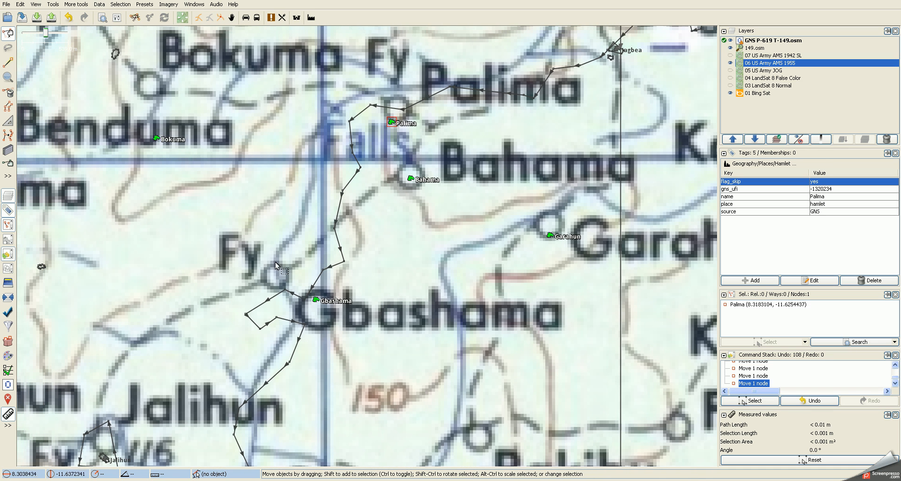
pyautogui.moveTo(310, 296); pyautogui.dragTo(278, 275)
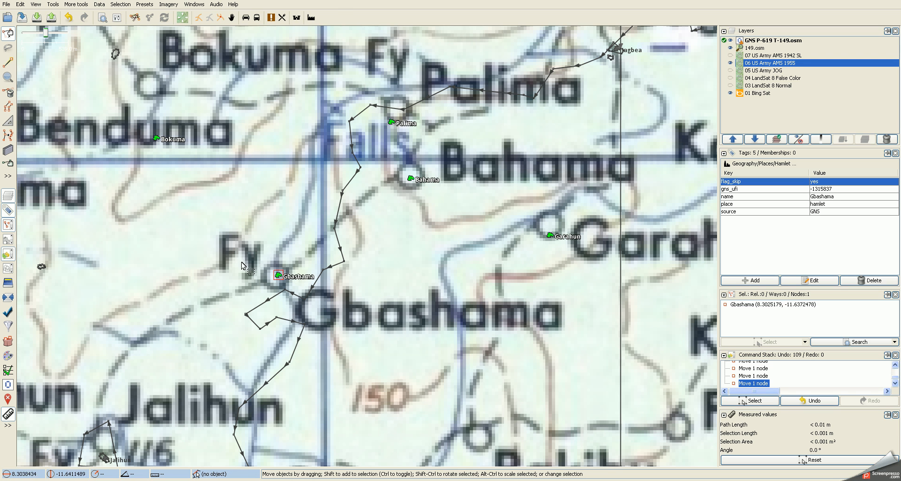
# Step: Fade out the AMS 1955 layer and examine the Bing imagery around Gbashama and the nearby river bends for signs of a settlement
pyautogui.scroll(-1, 244, 264)
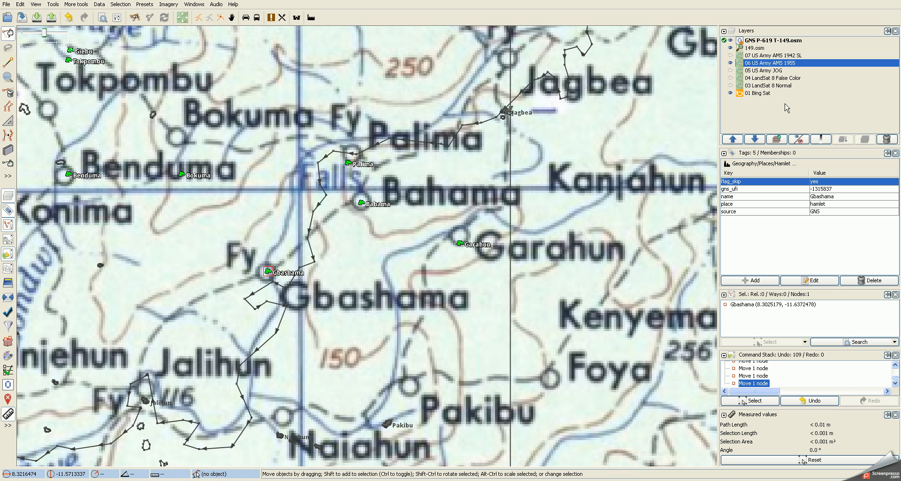
pyautogui.click(818, 139)
pyautogui.moveTo(820, 158); pyautogui.dragTo(817, 236)
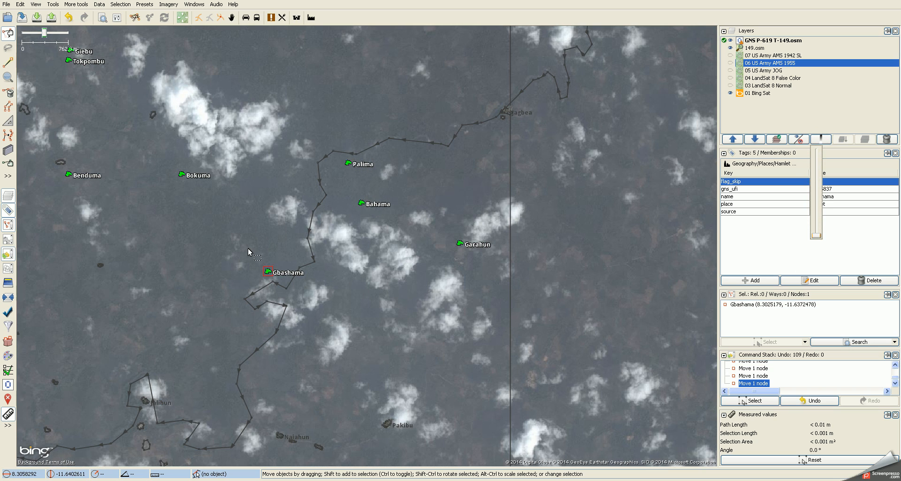
pyautogui.scroll(6, 262, 280)
pyautogui.moveTo(367, 276); pyautogui.dragTo(383, 309)
pyautogui.moveTo(462, 223); pyautogui.dragTo(460, 157)
pyautogui.moveTo(200, 292); pyautogui.dragTo(310, 154)
pyautogui.moveTo(452, 262); pyautogui.dragTo(452, 262)
pyautogui.scroll(-2, 455, 265)
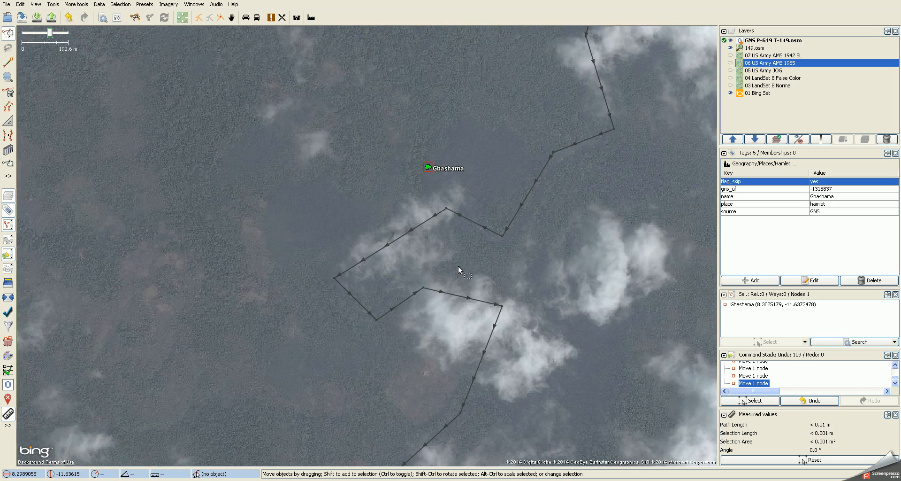
pyautogui.scroll(2, 409, 256)
pyautogui.scroll(3, 336, 172)
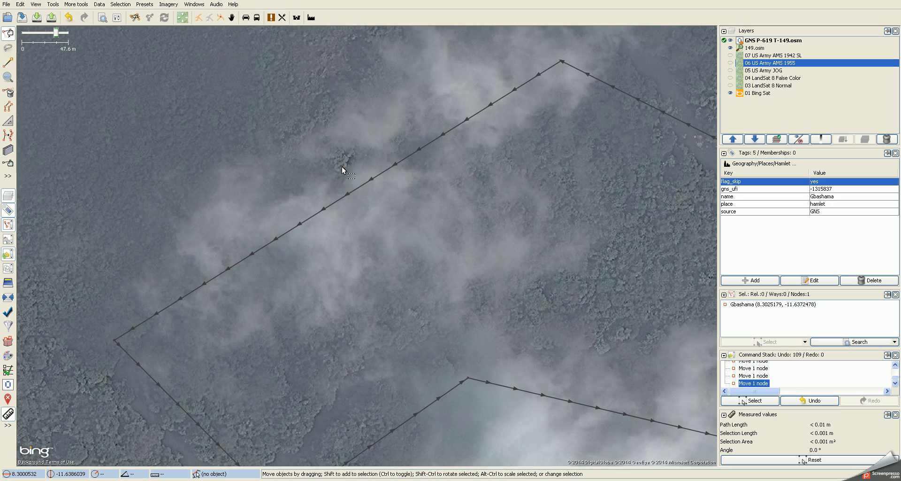
pyautogui.scroll(-3, 516, 289)
pyautogui.moveTo(512, 289); pyautogui.dragTo(431, 288)
pyautogui.scroll(-2, 432, 288)
pyautogui.moveTo(493, 278); pyautogui.dragTo(474, 304)
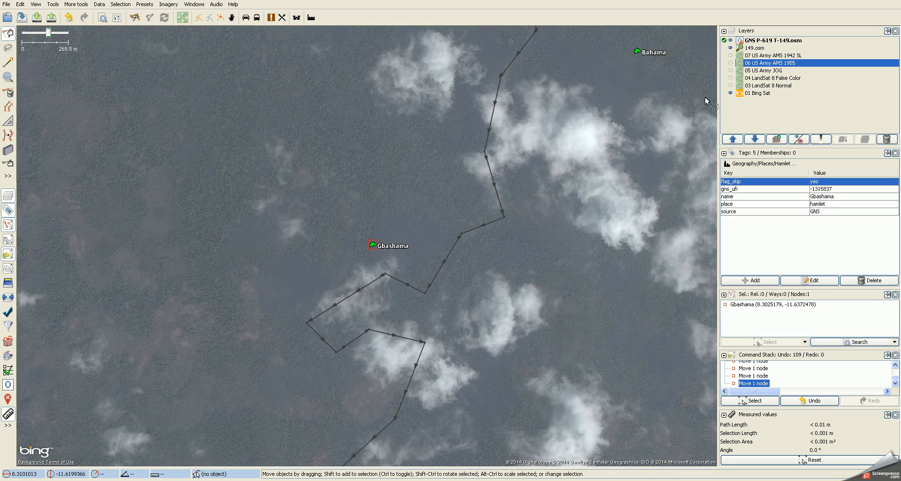
# Step: Show the 03 LandSat 8 Normal and 05 US Army JOG layers and move the Palima node to the JOG map's Palima circle
pyautogui.click(731, 86)
pyautogui.scroll(-1, 556, 267)
pyautogui.moveTo(585, 266); pyautogui.dragTo(422, 298)
pyautogui.scroll(-2, 431, 272)
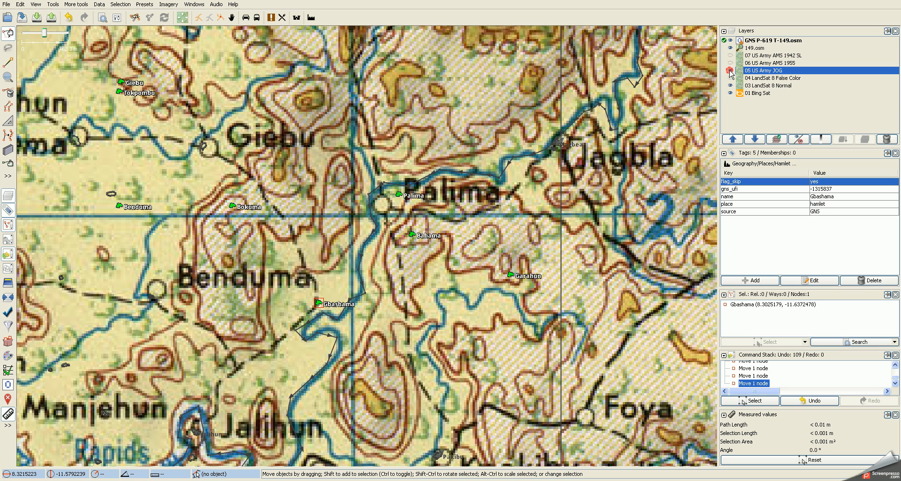
pyautogui.click(730, 70)
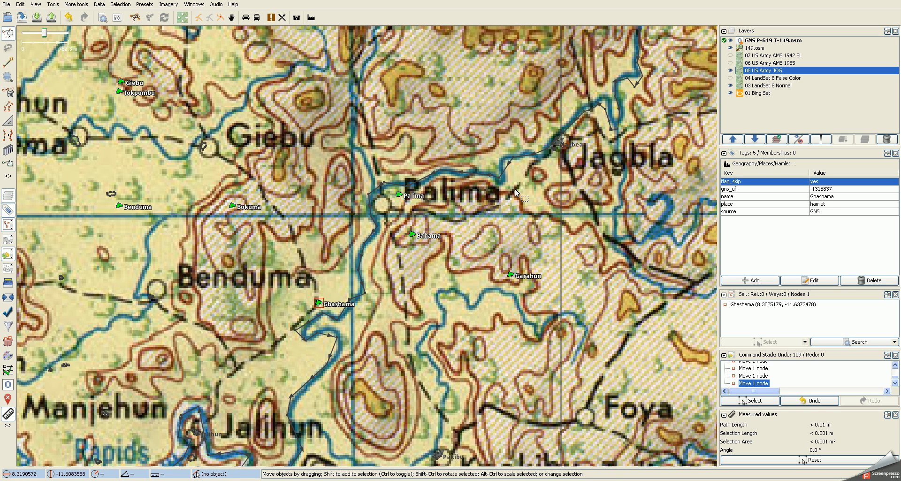
pyautogui.moveTo(399, 194); pyautogui.dragTo(387, 207)
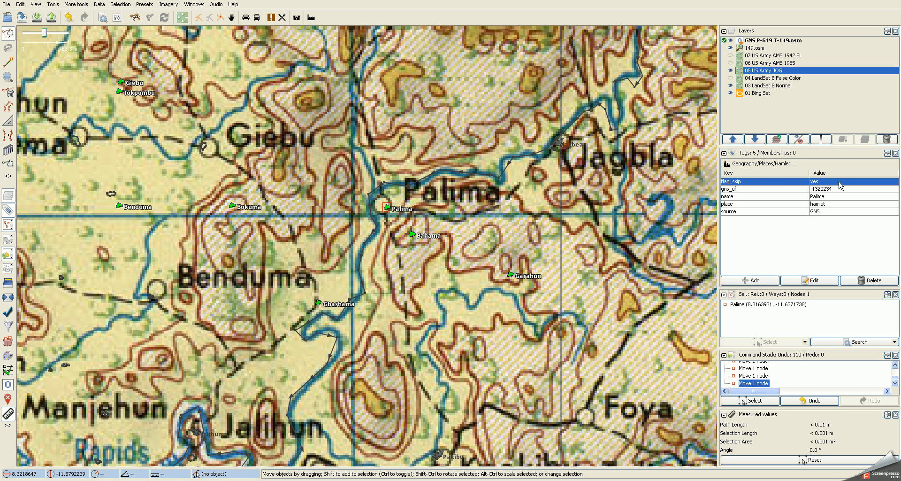
# Step: Remove the flag_skip tag from the Palima node and add fixme=Location approximate
pyautogui.click(873, 280)
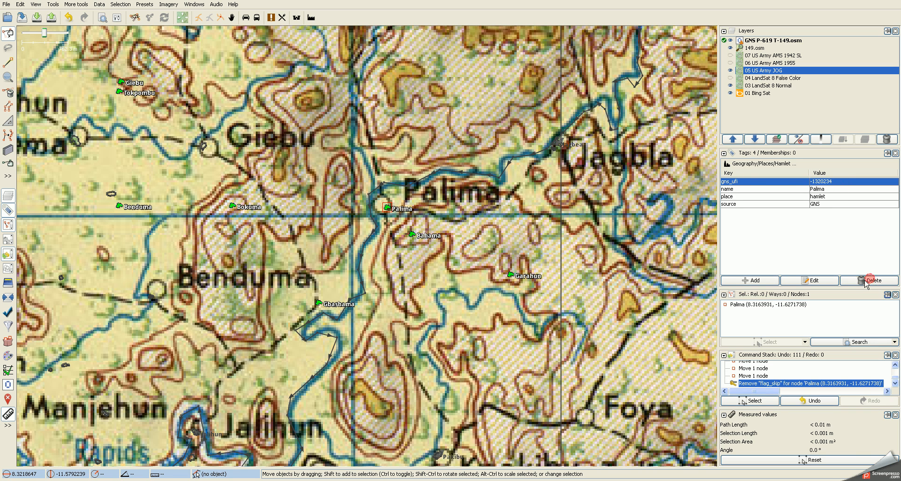
pyautogui.click(754, 282)
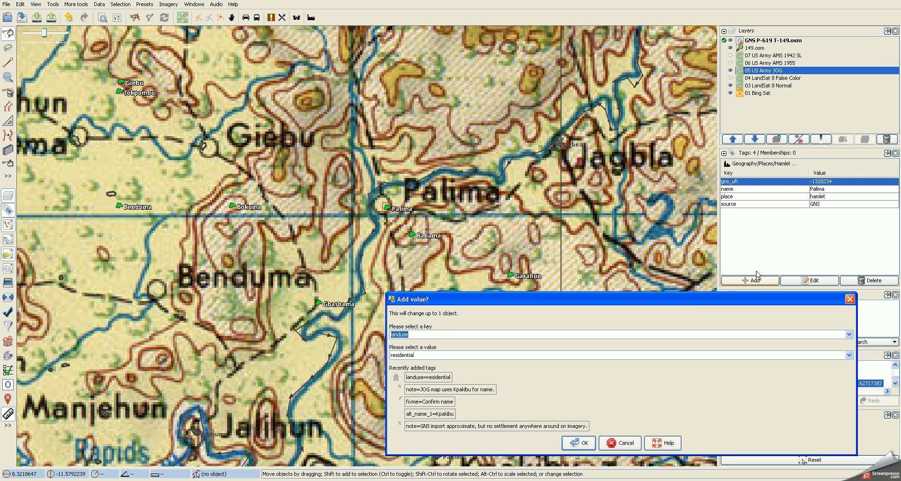
pyautogui.write('fixme')
pyautogui.press('Tab')
pyautogui.write('Loca')
pyautogui.press('Return')
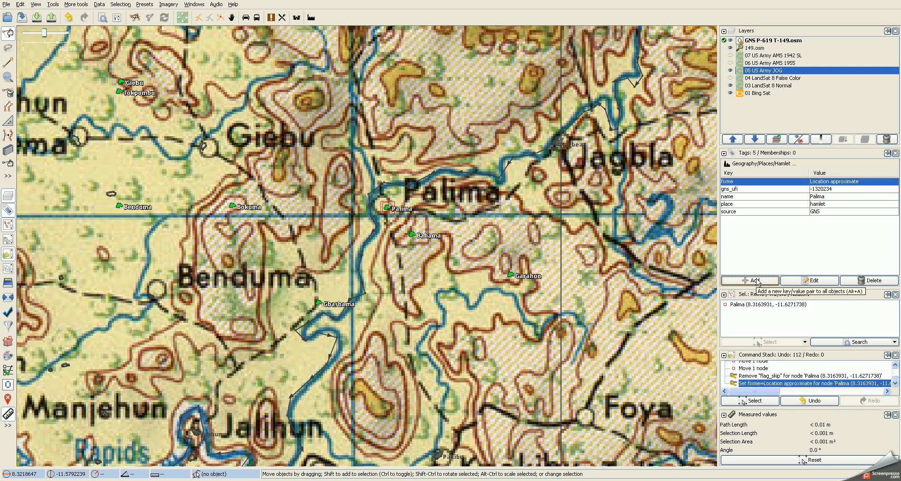
# Step: Add to Palima the note "GNS import was approximate location, JOG and AMS maps show it as located here, but nothing appears on imagery."
pyautogui.click(754, 280)
pyautogui.write('note')
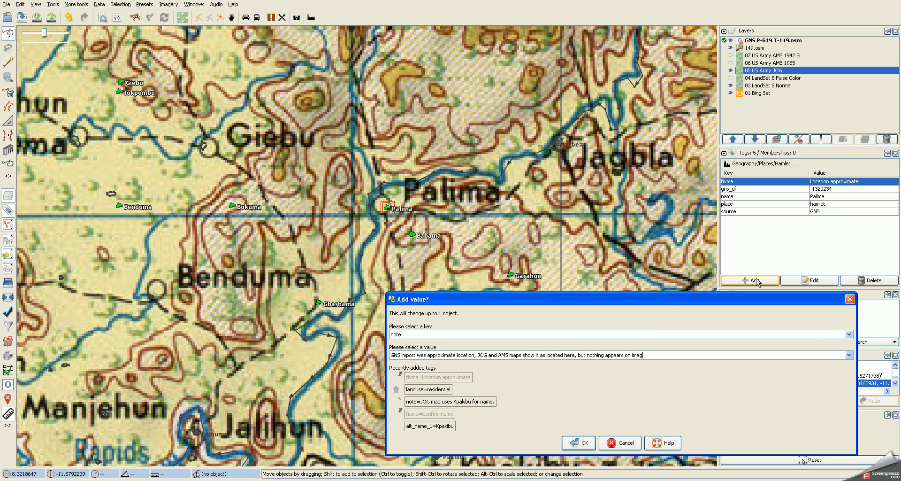
pyautogui.press('Return')
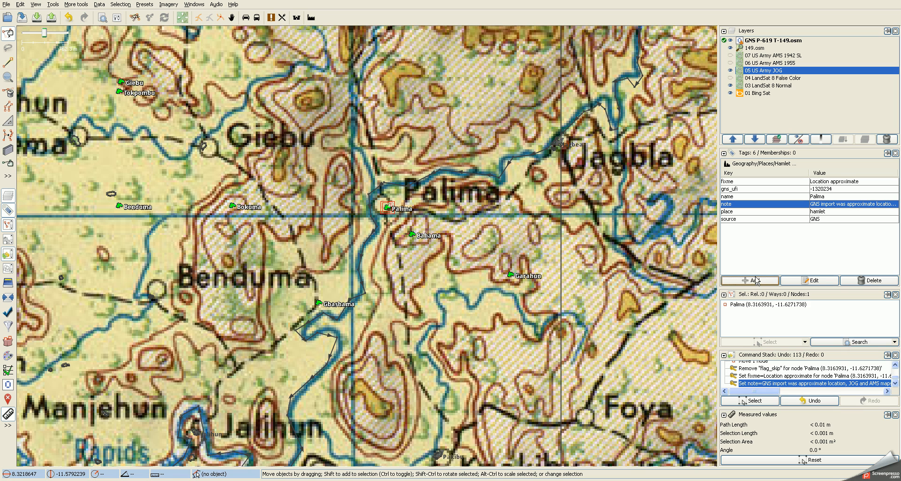
# Step: Merge the selected Palima node into the 149.osm layer
pyautogui.rightClick(522, 253)
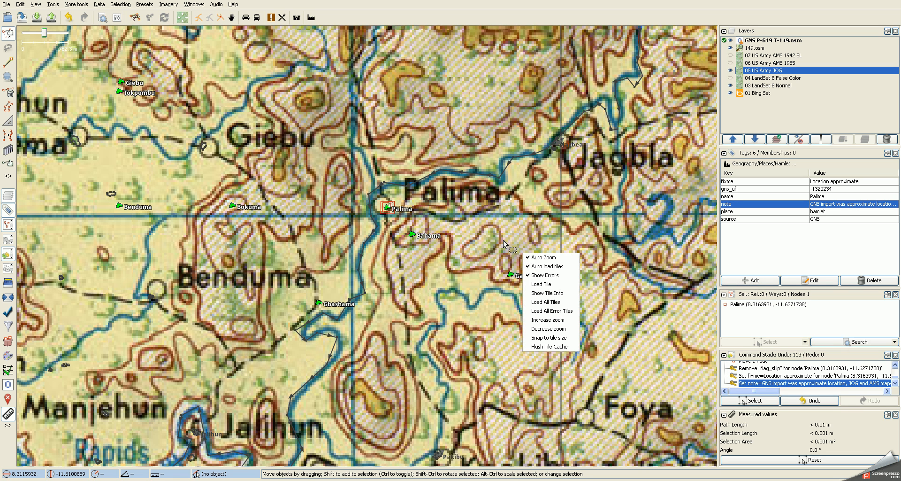
pyautogui.press('Escape')
pyautogui.hotkey('ctrl', 'shift', 'm')
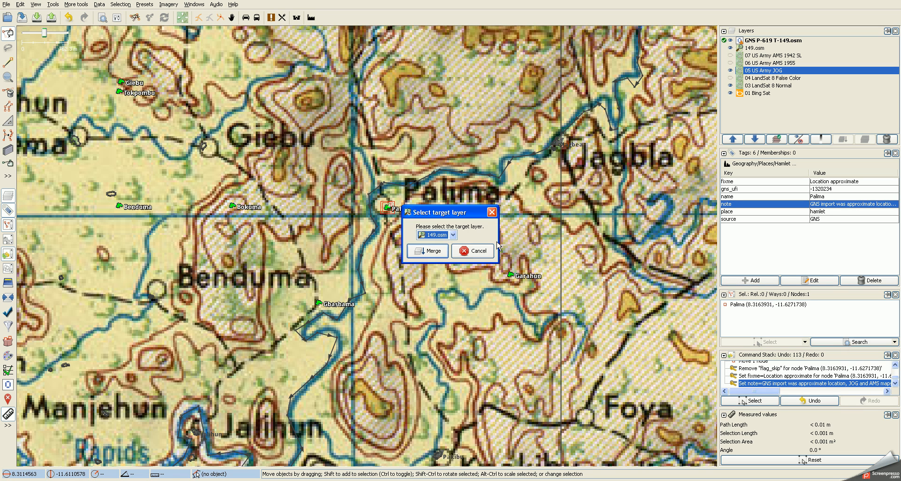
pyautogui.press('Return')
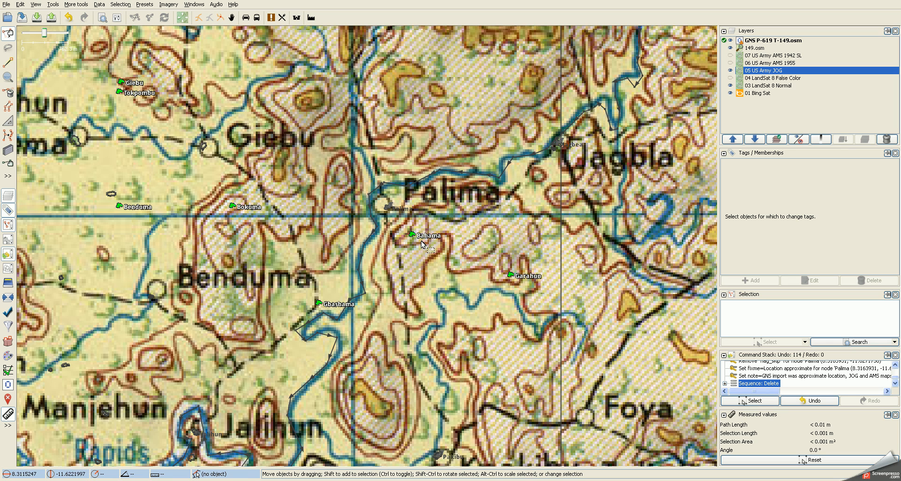
# Step: Replace the JOG map display with the 06 US Army AMS 1955 layer and nudge the Bahama node slightly at its settlement circle
pyautogui.click(730, 70)
pyautogui.click(731, 63)
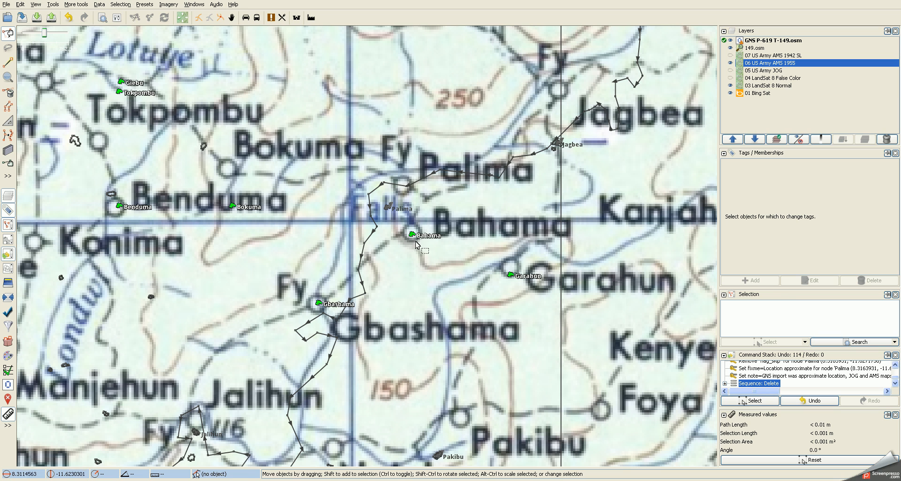
pyautogui.moveTo(410, 233)
pyautogui.mouseDown()
pyautogui.moveTo(418, 248)
pyautogui.moveTo(414, 235)
pyautogui.mouseUp()
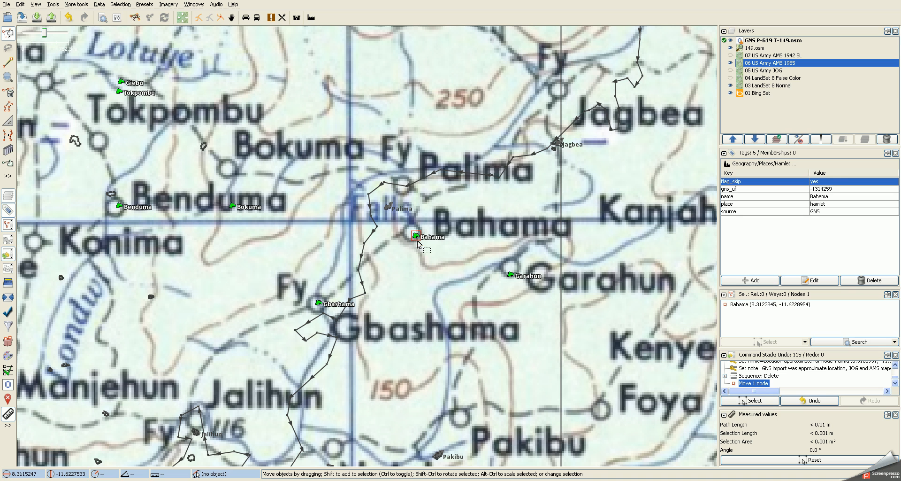
# Step: Remove the flag_skip tag from the Bahama node and add the recently used fixme=Location approximate tag
pyautogui.click(827, 182)
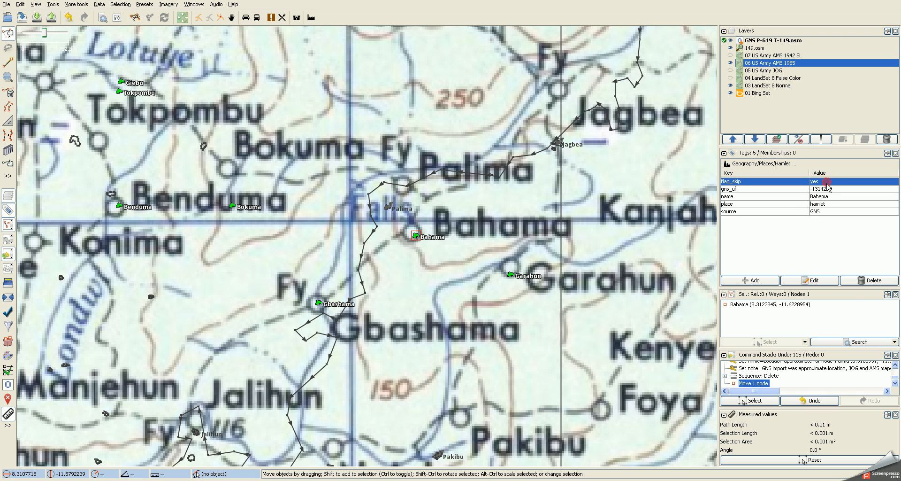
pyautogui.click(870, 280)
pyautogui.click(751, 280)
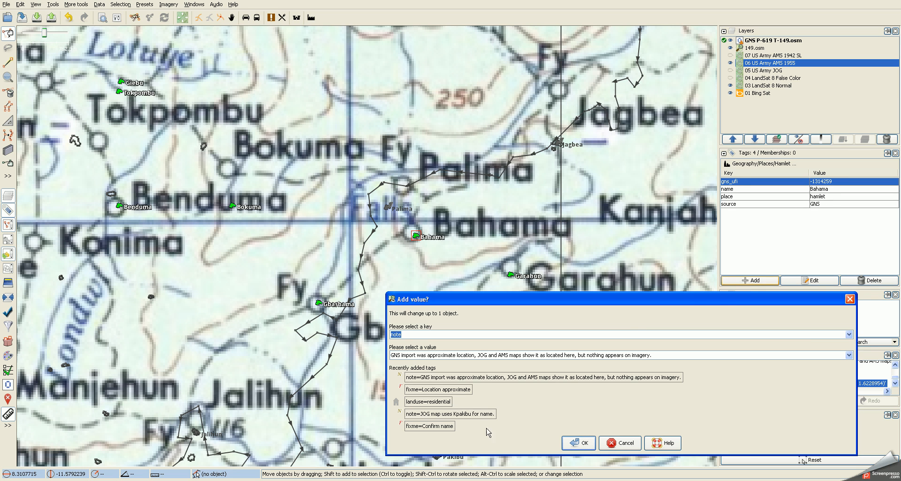
pyautogui.click(433, 389)
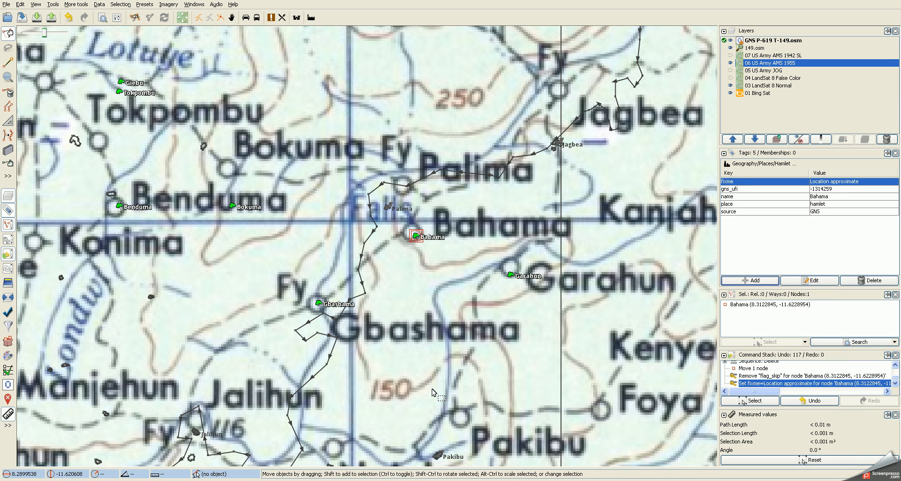
# Step: Add to Bahama the note "GNS import was approximate location, AMS maps show it as located here, but nothing appears on imagery."
pyautogui.hotkey('alt', 'a')
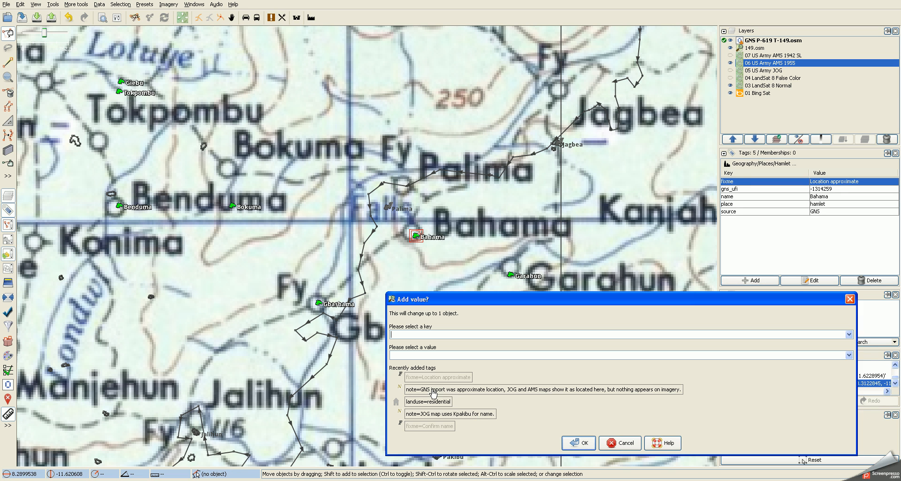
pyautogui.click(456, 391)
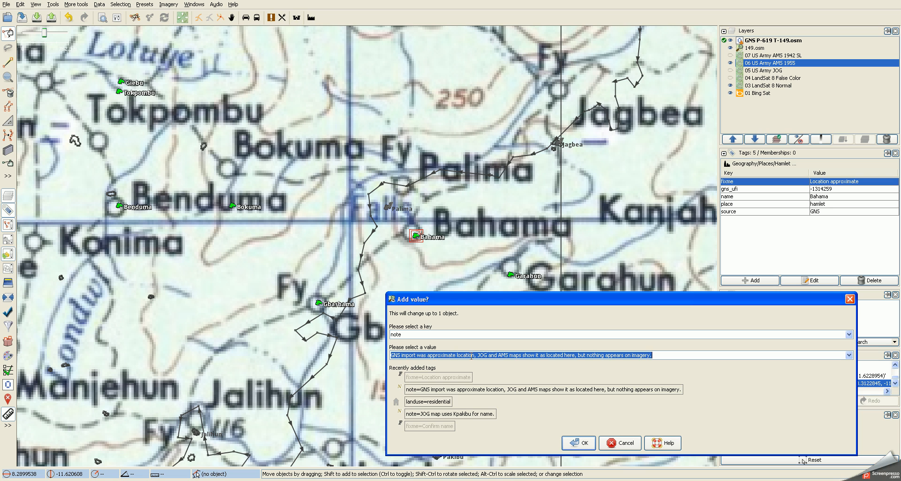
pyautogui.click(494, 355)
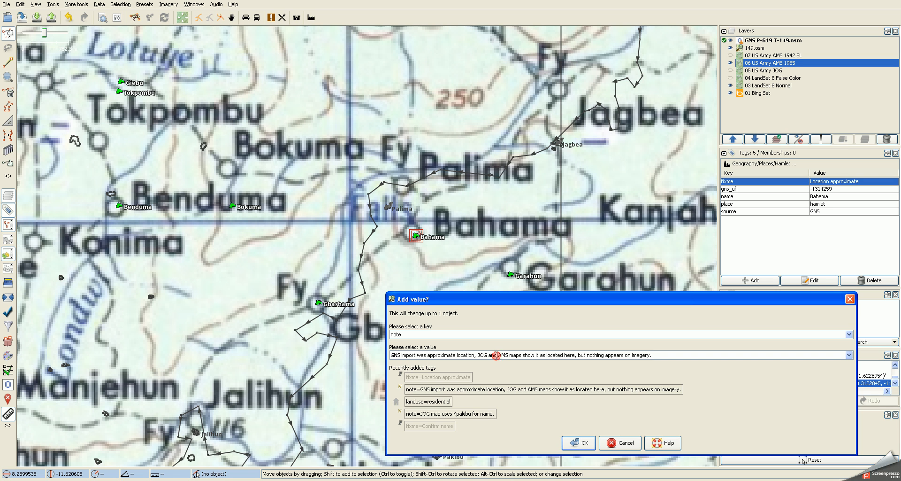
pyautogui.press('BackSpace')
pyautogui.press('BackSpace')
pyautogui.press('BackSpace')
pyautogui.press('BackSpace')
pyautogui.press('BackSpace')
pyautogui.press('BackSpace')
pyautogui.press('BackSpace')
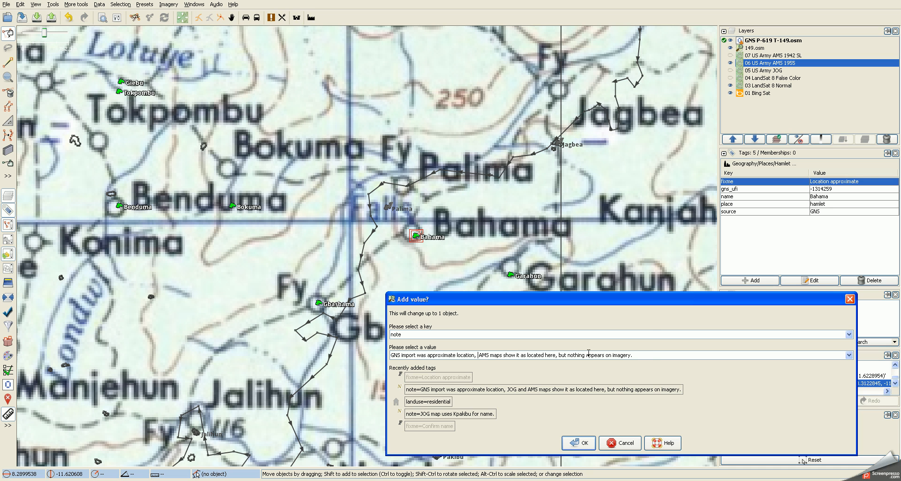
pyautogui.click(582, 443)
# Step: Merge the selected Bahama node into the 149.osm layer
pyautogui.moveTo(475, 294); pyautogui.dragTo(467, 308)
pyautogui.hotkey('ctrl', 'shift', 'm')
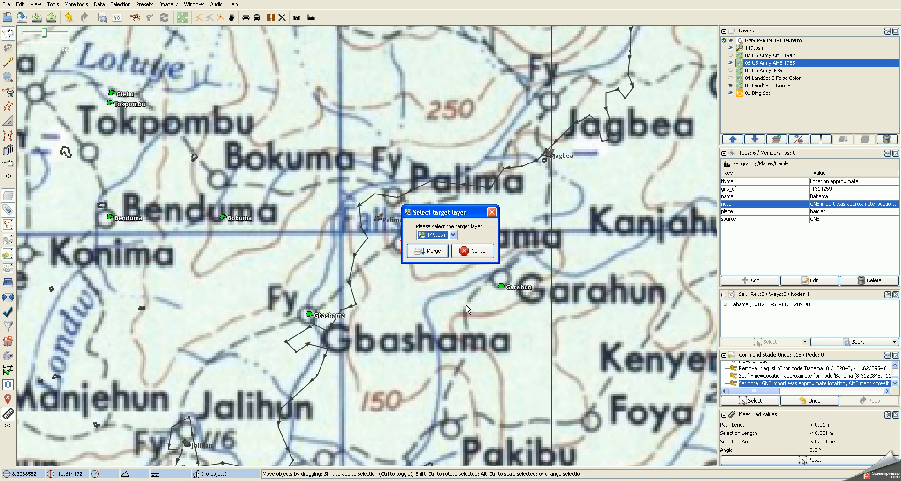
pyautogui.press('Return')
# Step: Nudge the Garahun node at its settlement circle and replace its flag_skip tag with the recently used fixme=Location approximate
pyautogui.moveTo(486, 308); pyautogui.dragTo(471, 283)
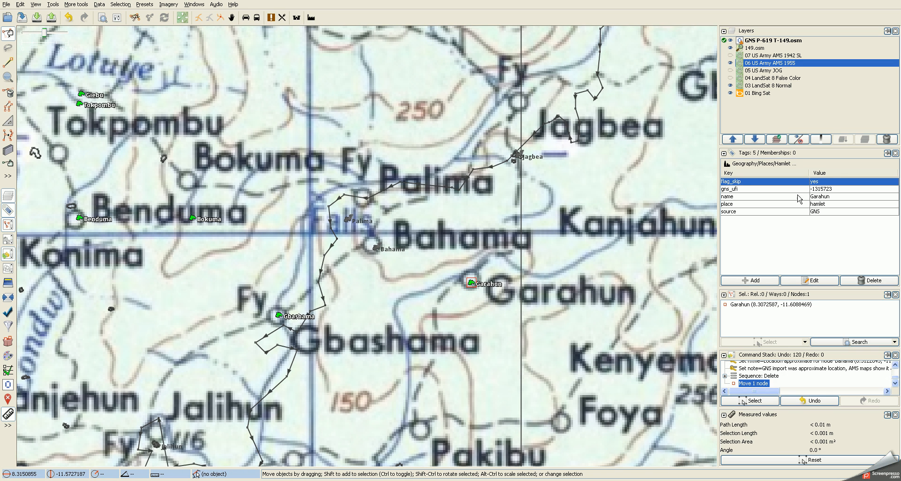
pyautogui.click(871, 280)
pyautogui.click(757, 281)
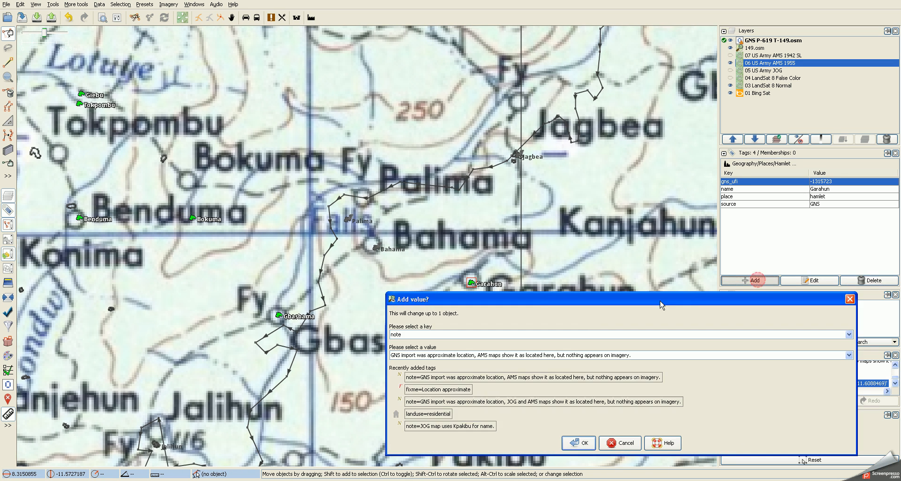
pyautogui.doubleClick(443, 393)
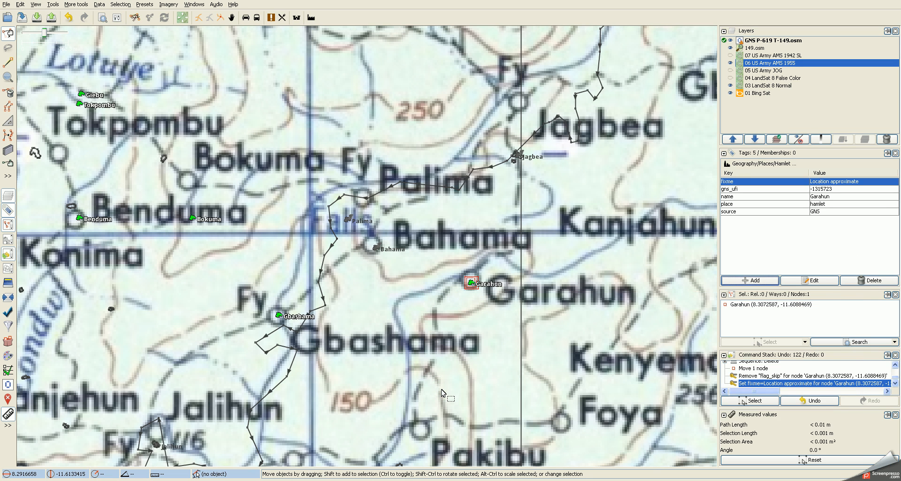
# Step: Add the recently used note "GNS import was approximate location, AMS maps show it as located here..." to Garahun and merge the node into 149.osm
pyautogui.hotkey('alt', 'a')
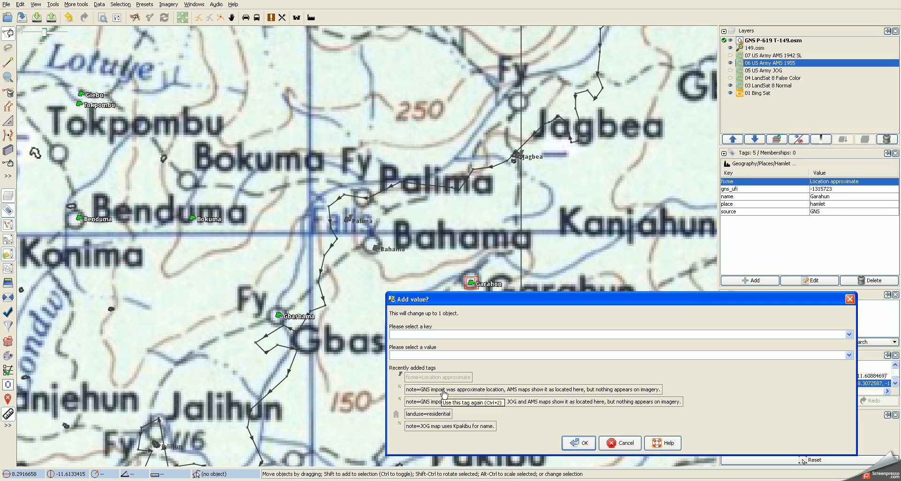
pyautogui.click(498, 389)
pyautogui.click(573, 444)
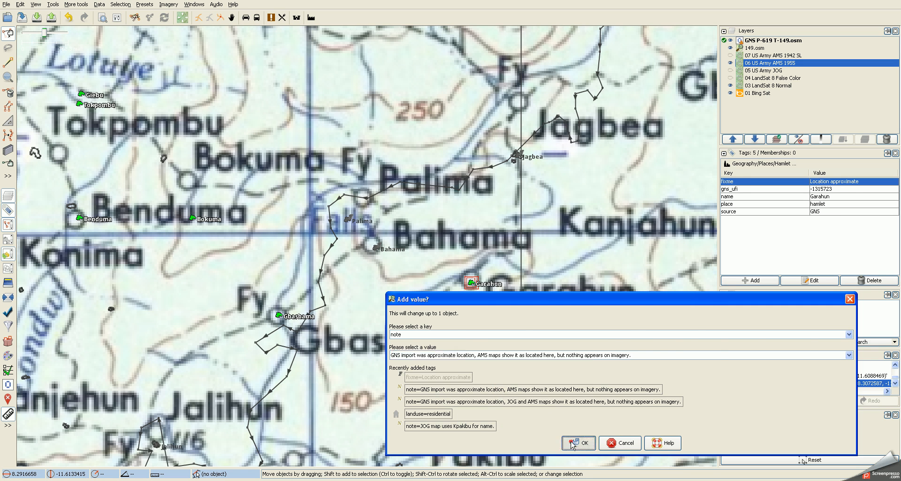
pyautogui.press('Delete')
pyautogui.press('Return')
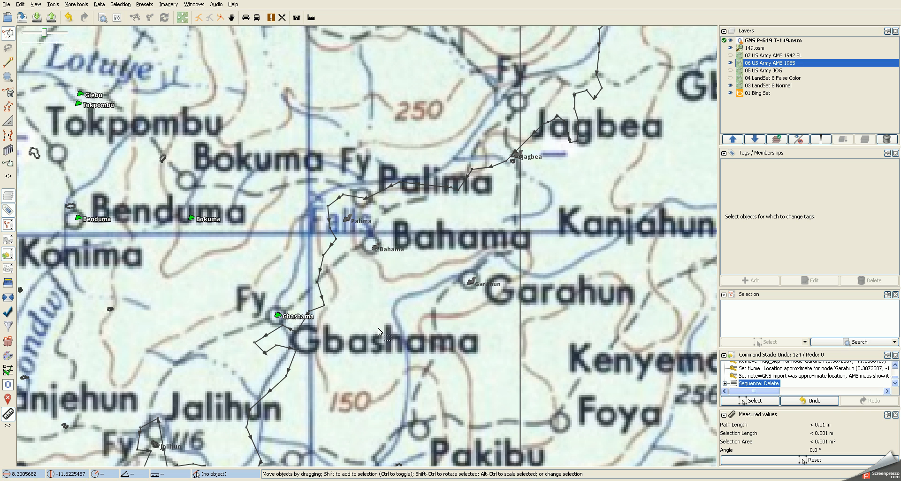
# Step: Hide the 06 US Army AMS 1955 and 03 LandSat 8 Normal layers and move the Gbashama node southwest, beside the traced way's western bend
pyautogui.hscroll(-5, 462, 337)
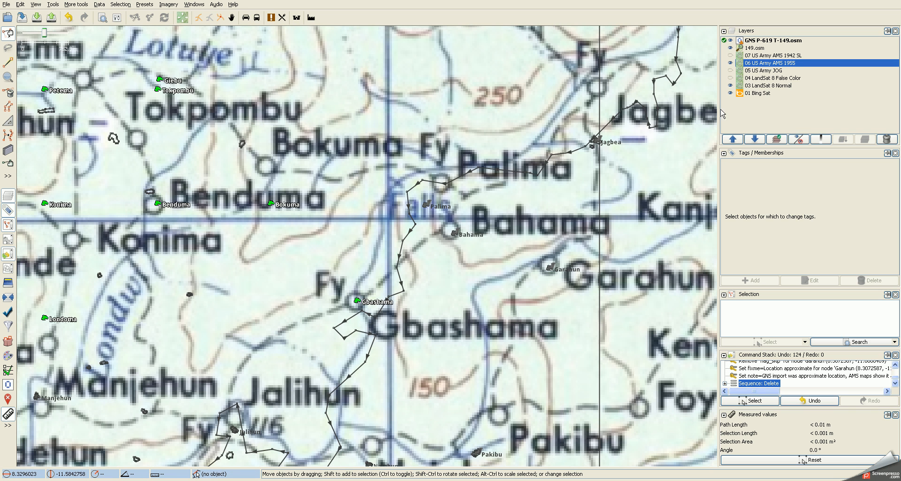
pyautogui.click(730, 63)
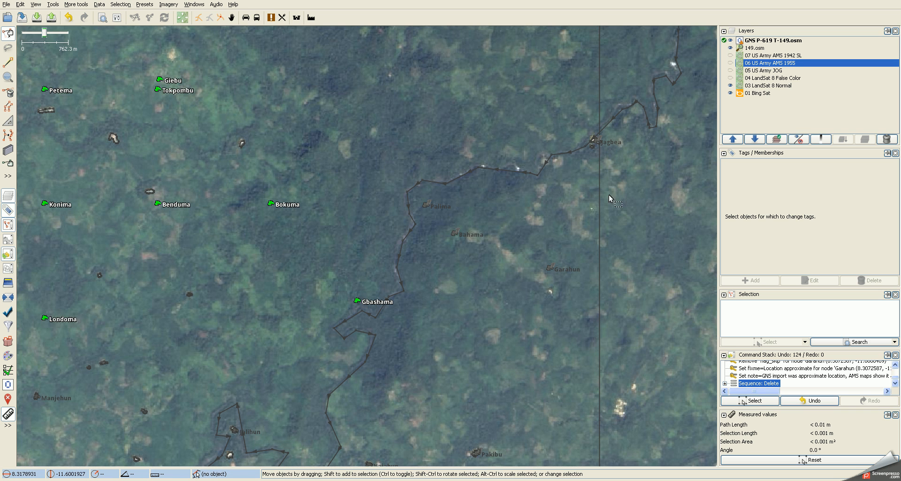
pyautogui.moveTo(365, 334); pyautogui.dragTo(402, 312)
pyautogui.scroll(3, 374, 303)
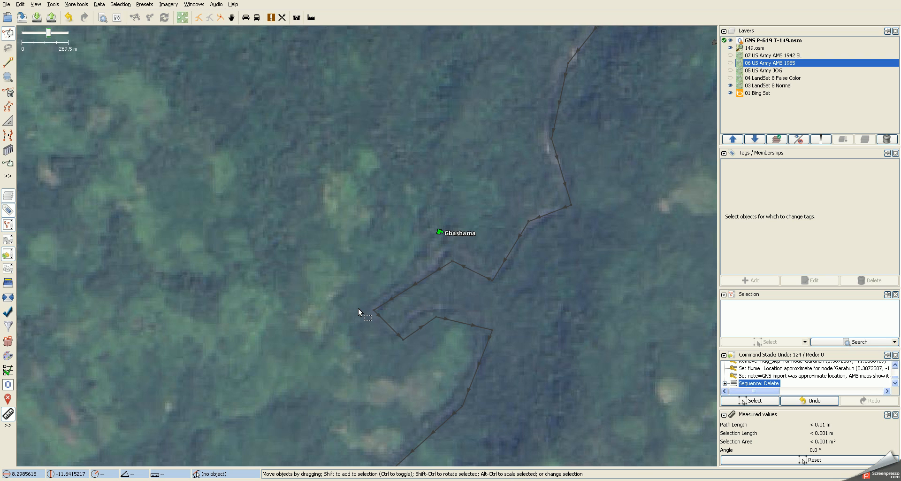
pyautogui.scroll(2, 356, 311)
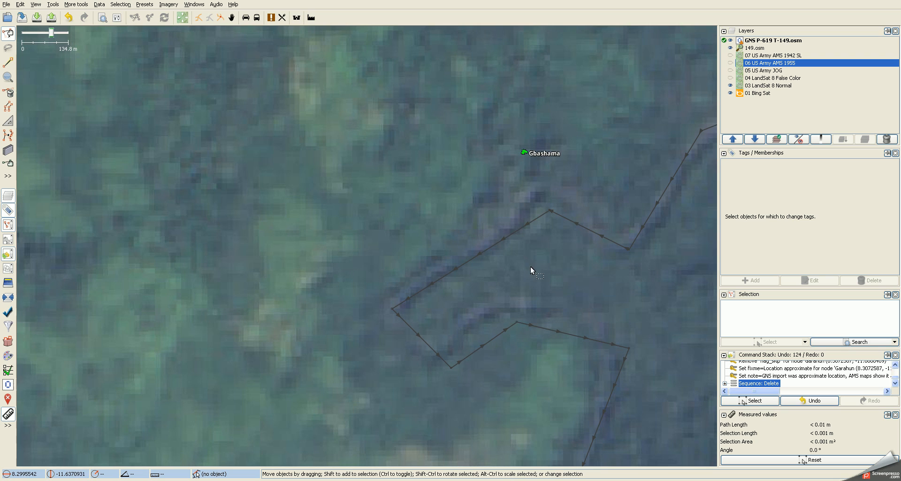
pyautogui.click(730, 85)
pyautogui.scroll(1, 371, 308)
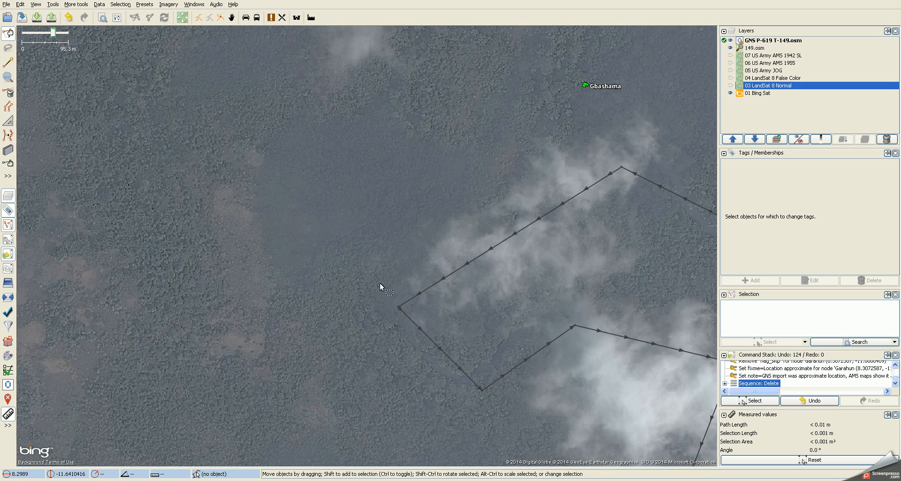
pyautogui.scroll(2, 380, 287)
pyautogui.moveTo(507, 233); pyautogui.dragTo(431, 231)
pyautogui.scroll(-2, 434, 235)
pyautogui.moveTo(593, 274); pyautogui.dragTo(572, 295)
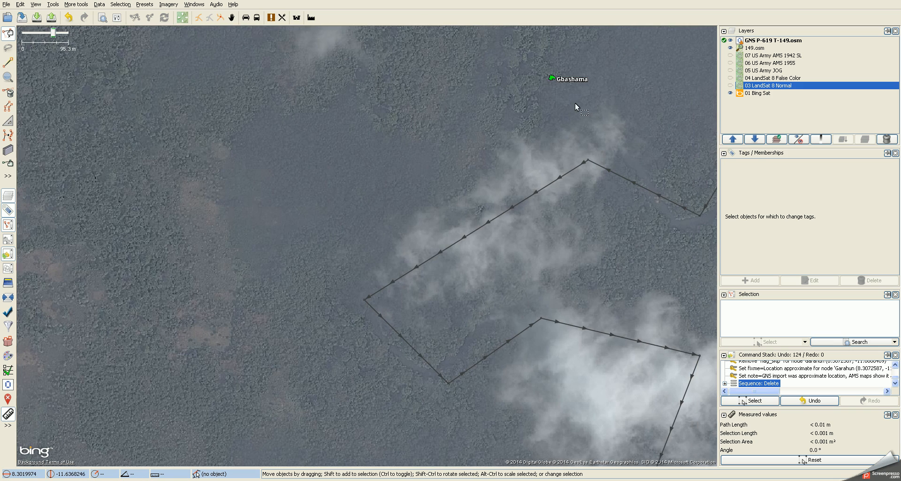
pyautogui.moveTo(556, 78); pyautogui.dragTo(353, 251)
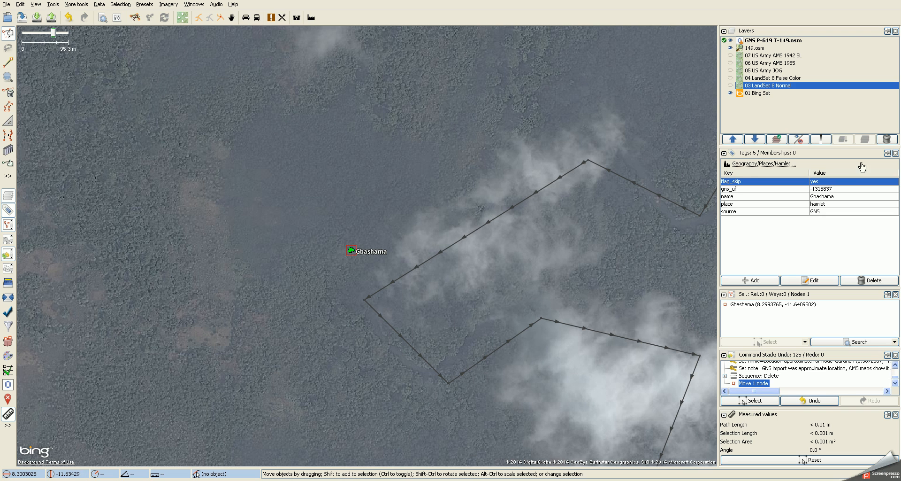
# Step: Remove the flag_skip tag from the Gbashama node and add the recently used fixme=Location approximate tag
pyautogui.click(871, 280)
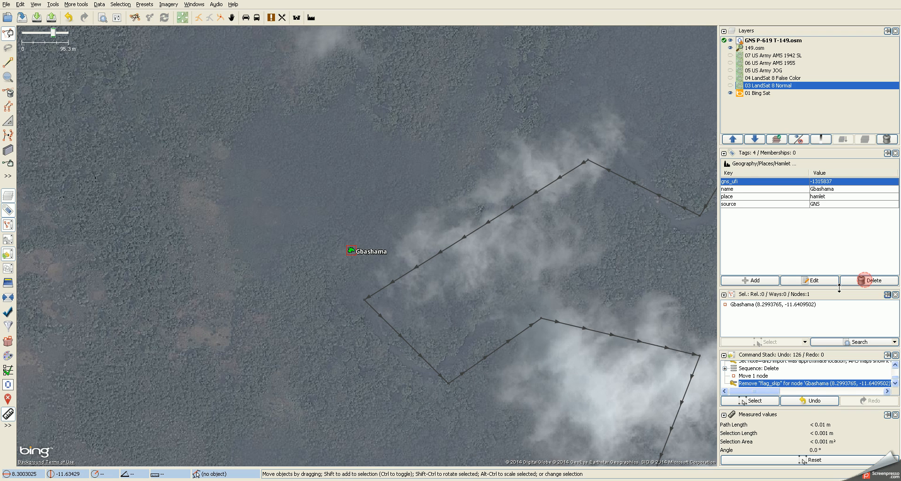
pyautogui.click(750, 281)
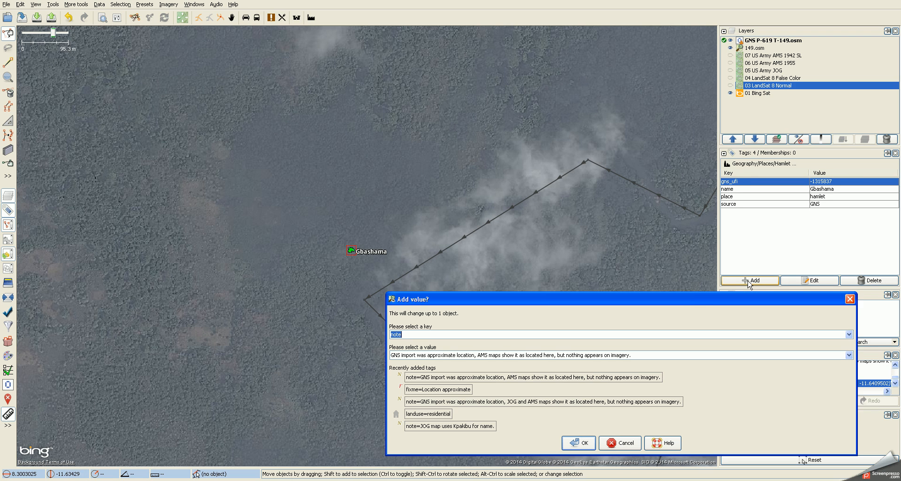
pyautogui.click(455, 392)
# Step: Add the recently used note "GNS import was approximate location, AMS maps show it as located here..." to Gbashama and merge the node into 149.osm
pyautogui.hotkey('alt', 'a')
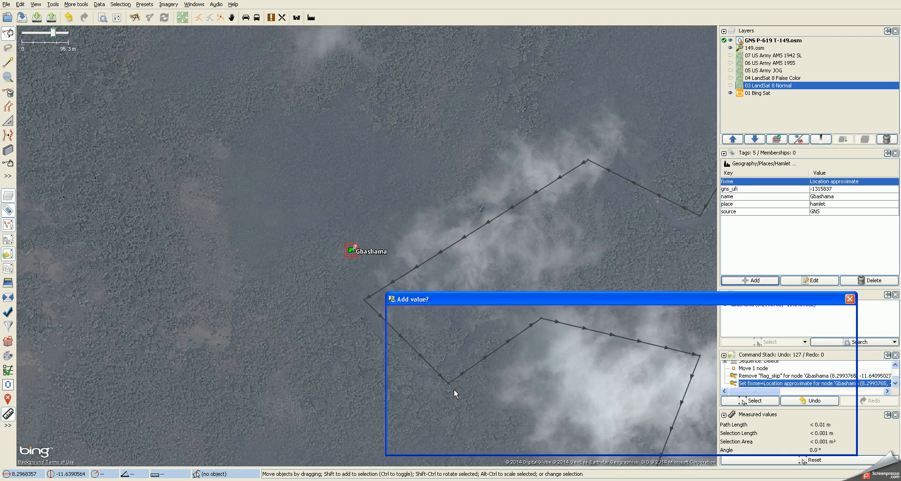
pyautogui.click(483, 389)
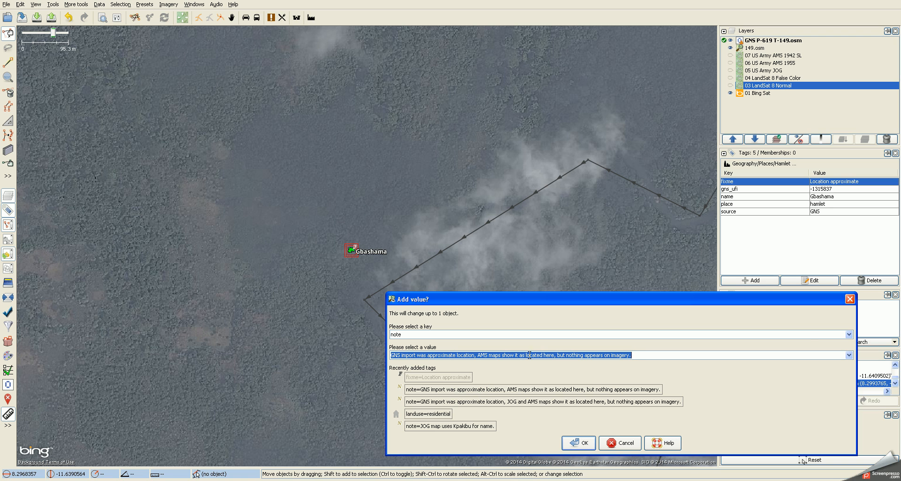
pyautogui.click(580, 442)
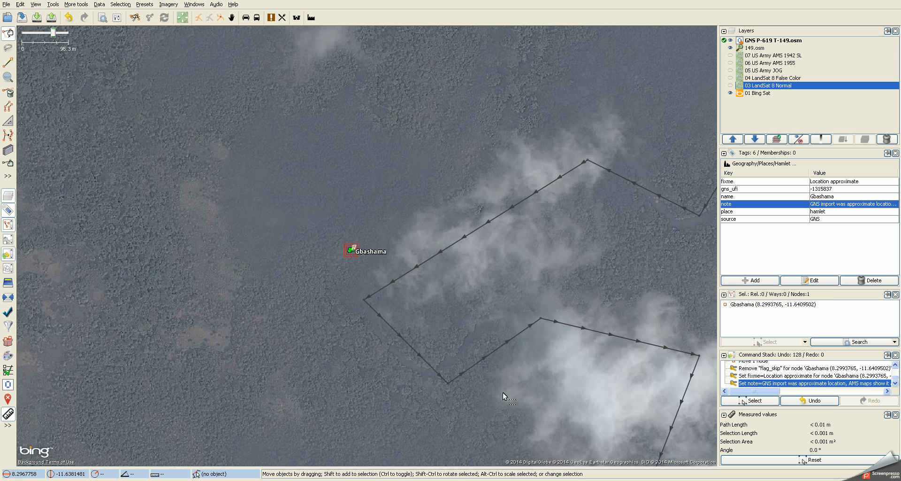
pyautogui.hotkey('ctrl', 'shift', 'm')
pyautogui.press('Return')
pyautogui.scroll(-2, 503, 392)
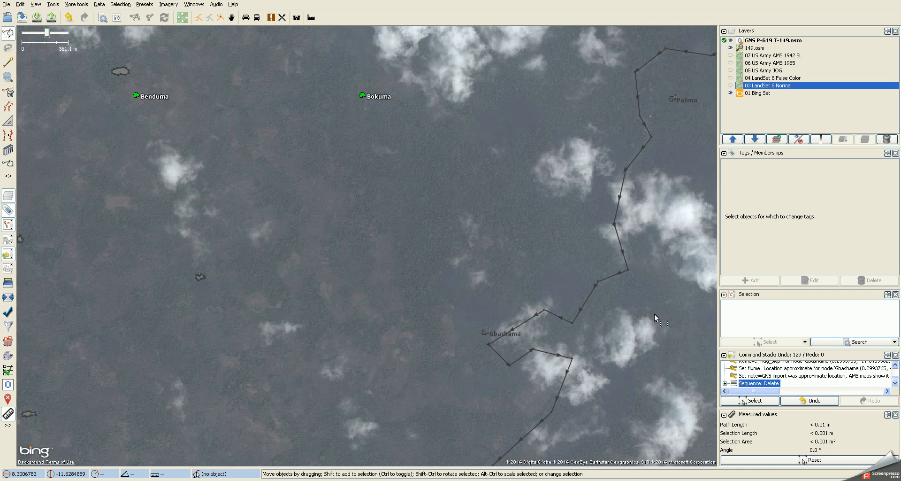
pyautogui.moveTo(654, 316); pyautogui.dragTo(453, 295)
pyautogui.scroll(-1, 498, 272)
pyautogui.moveTo(579, 265); pyautogui.dragTo(489, 304)
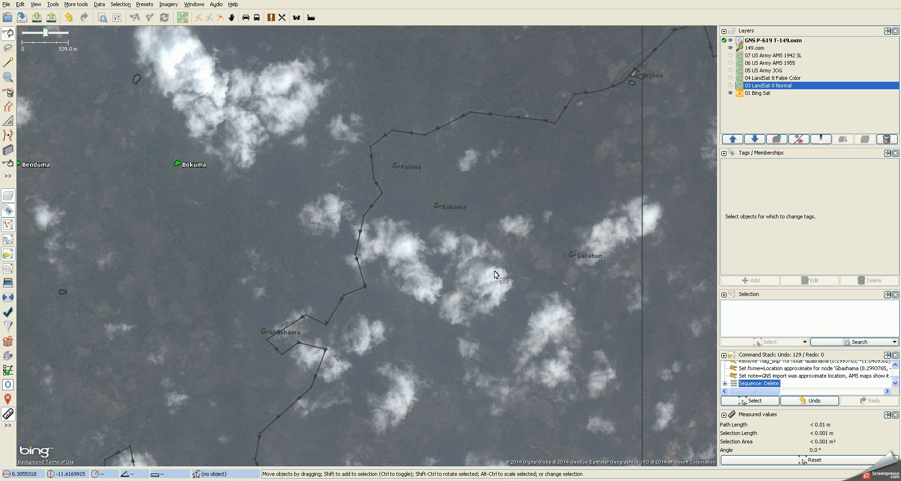
pyautogui.moveTo(441, 317); pyautogui.dragTo(543, 307)
pyautogui.moveTo(252, 258); pyautogui.dragTo(286, 263)
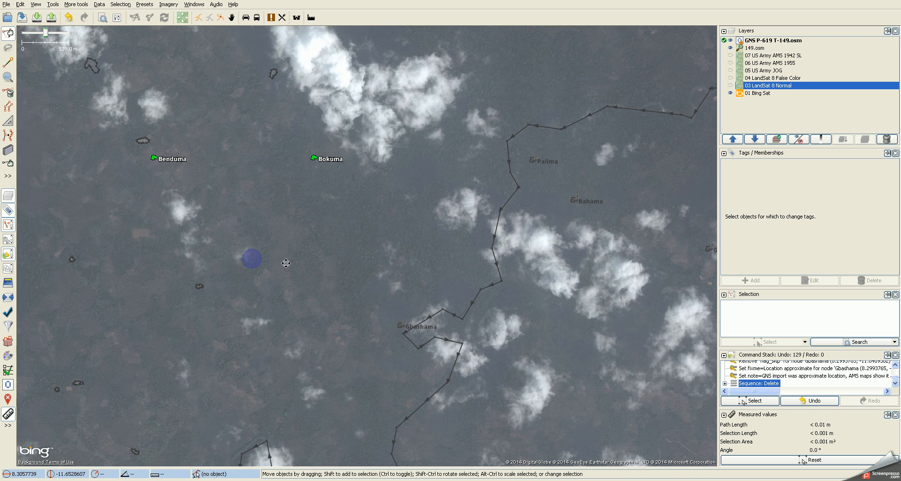